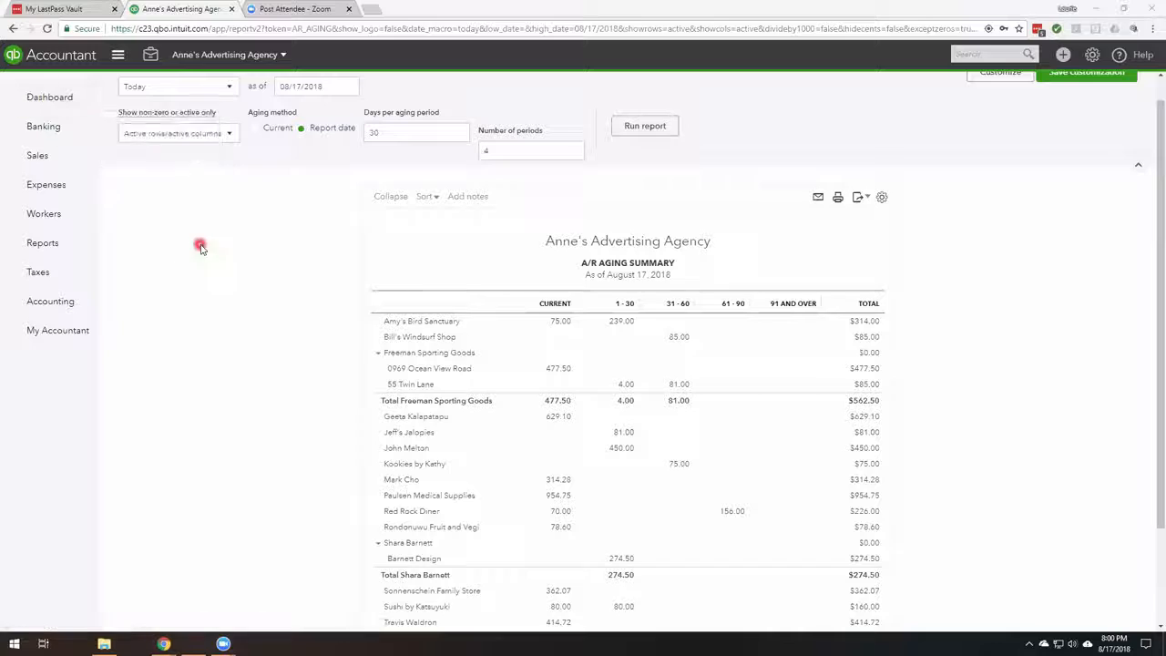
Step: Start a new estimate for the customer New Great Customer
{"action": "scroll", "coordinate": [202, 246], "scroll_direction": "up", "scroll_amount": 1}
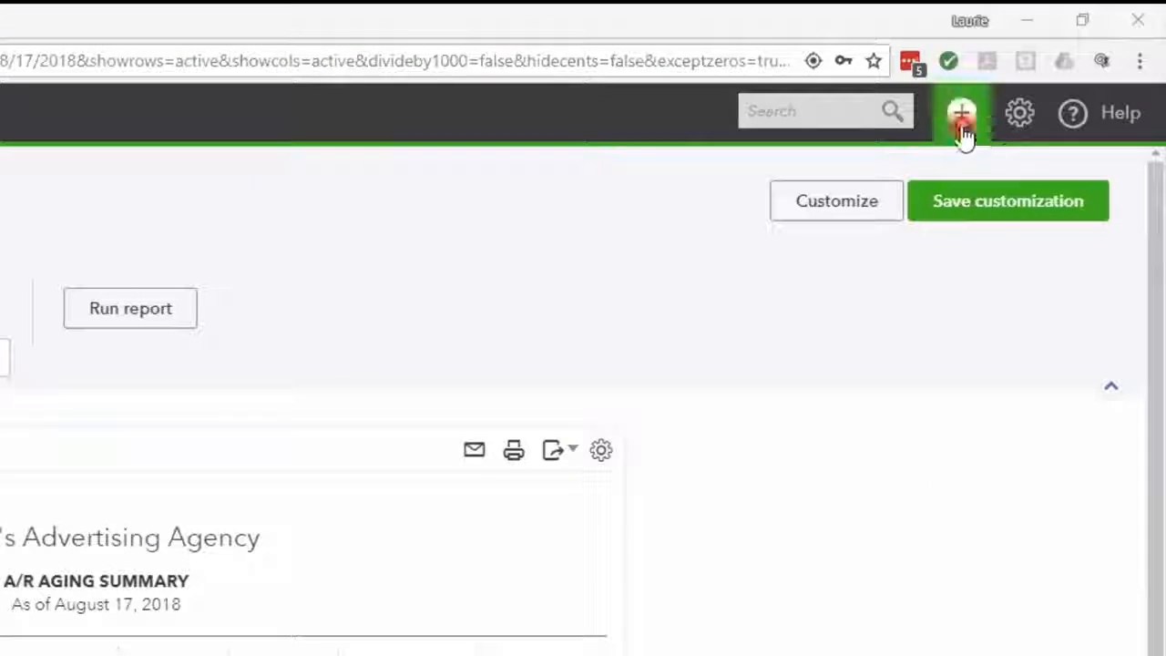
{"action": "left_click", "coordinate": [962, 116]}
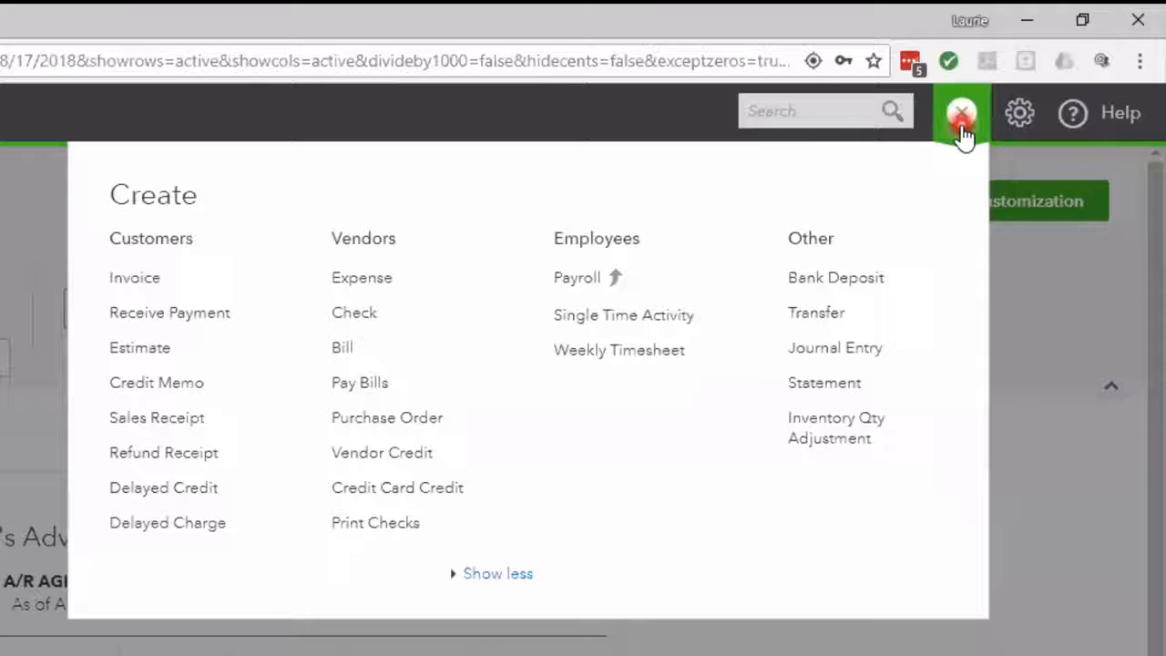
{"action": "left_click", "coordinate": [145, 355]}
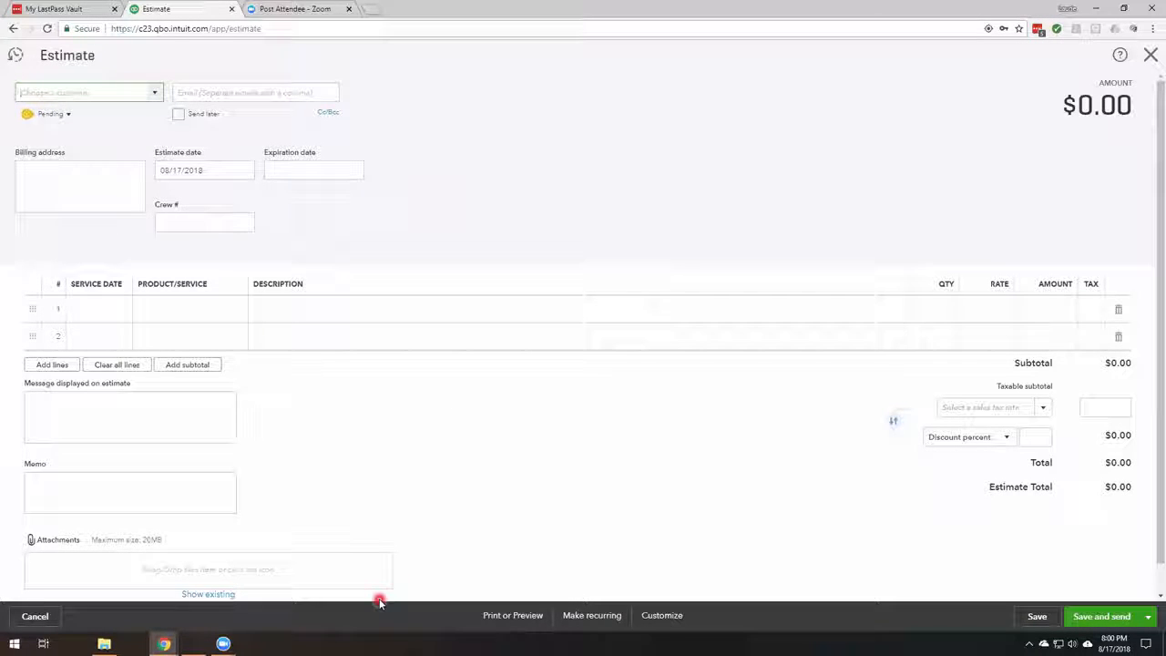
{"action": "type", "text": "New Great Customer"}
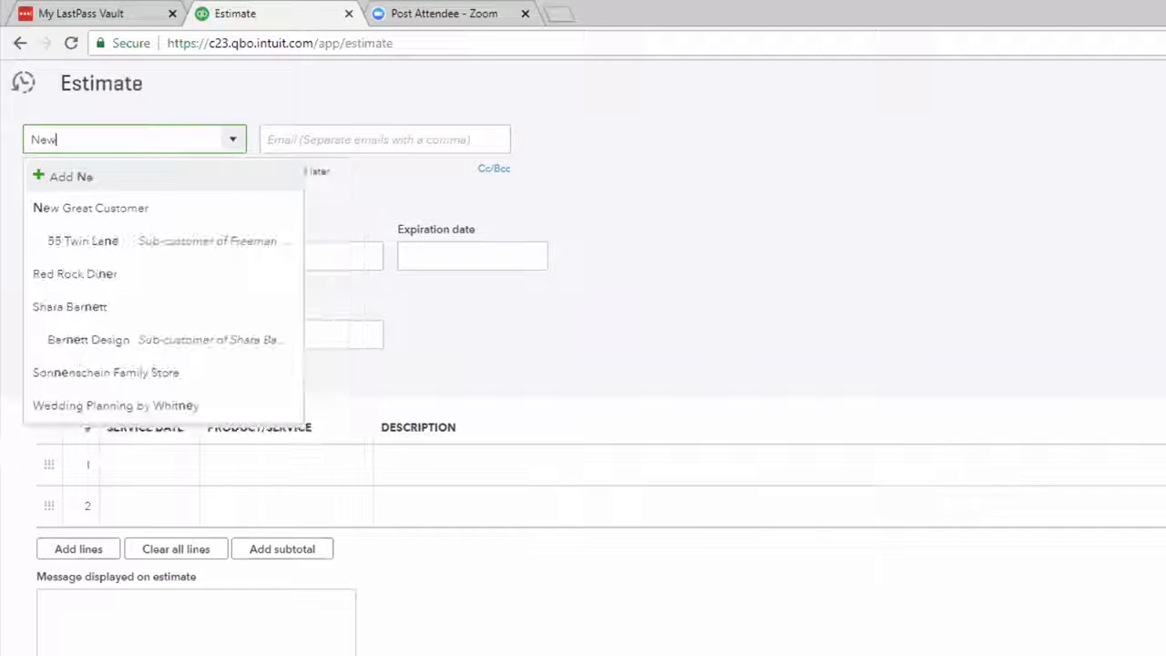
{"action": "key", "text": "Tab"}
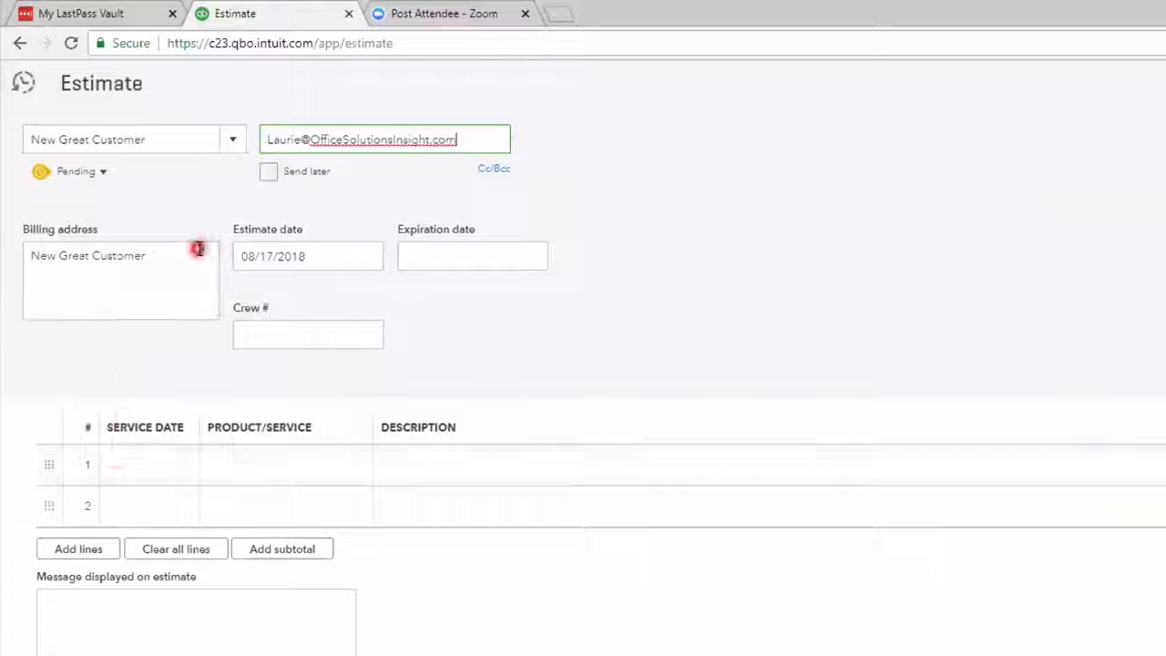
Step: Fill in the estimate's first line with service date 08/17/2018 and the product Design:Services
{"action": "left_click", "coordinate": [128, 466]}
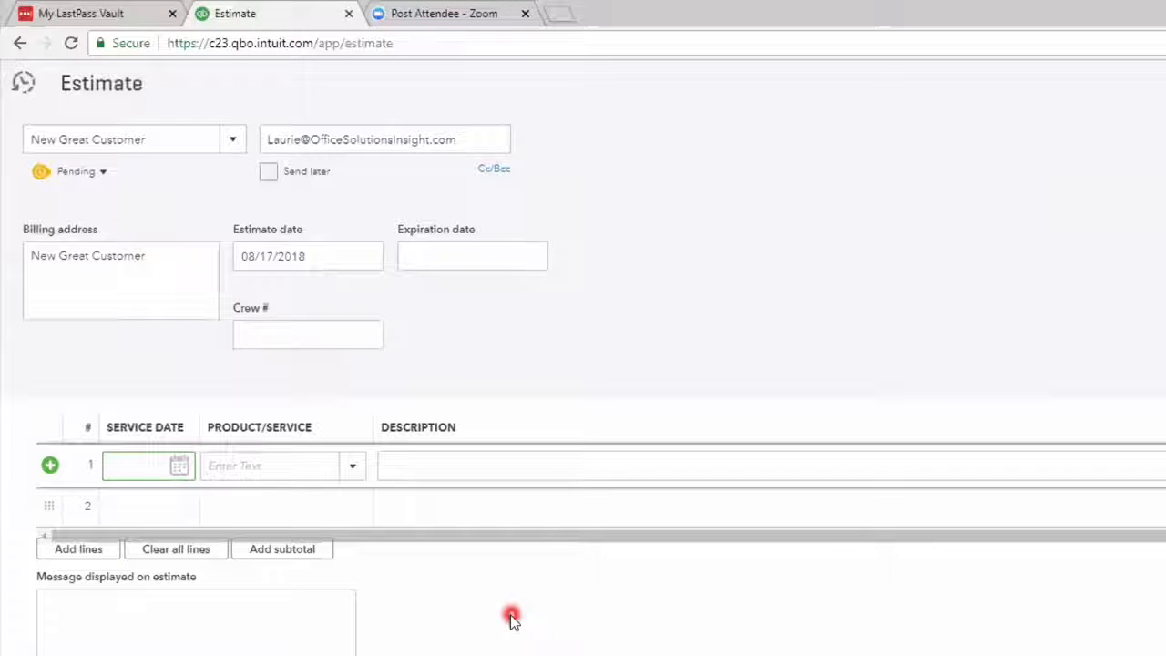
{"action": "type", "text": "08"}
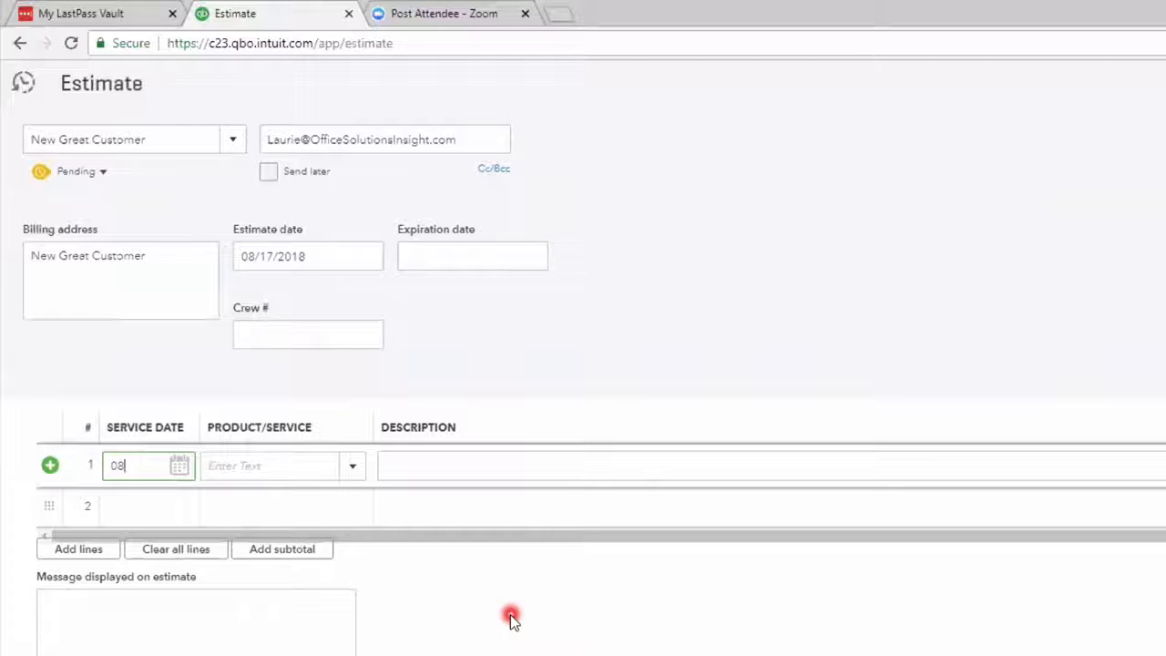
{"action": "type", "text": "/17/20"}
{"action": "type", "text": "171"}
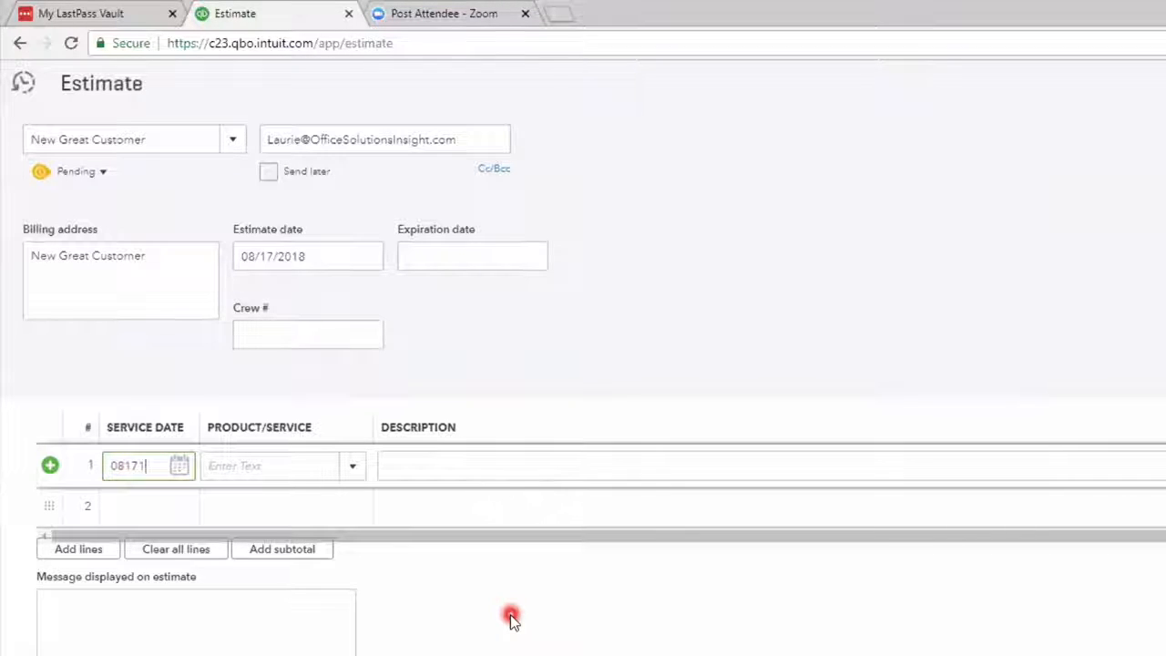
{"action": "type", "text": "8"}
{"action": "key", "text": "Tab"}
{"action": "type", "text": "ser"}
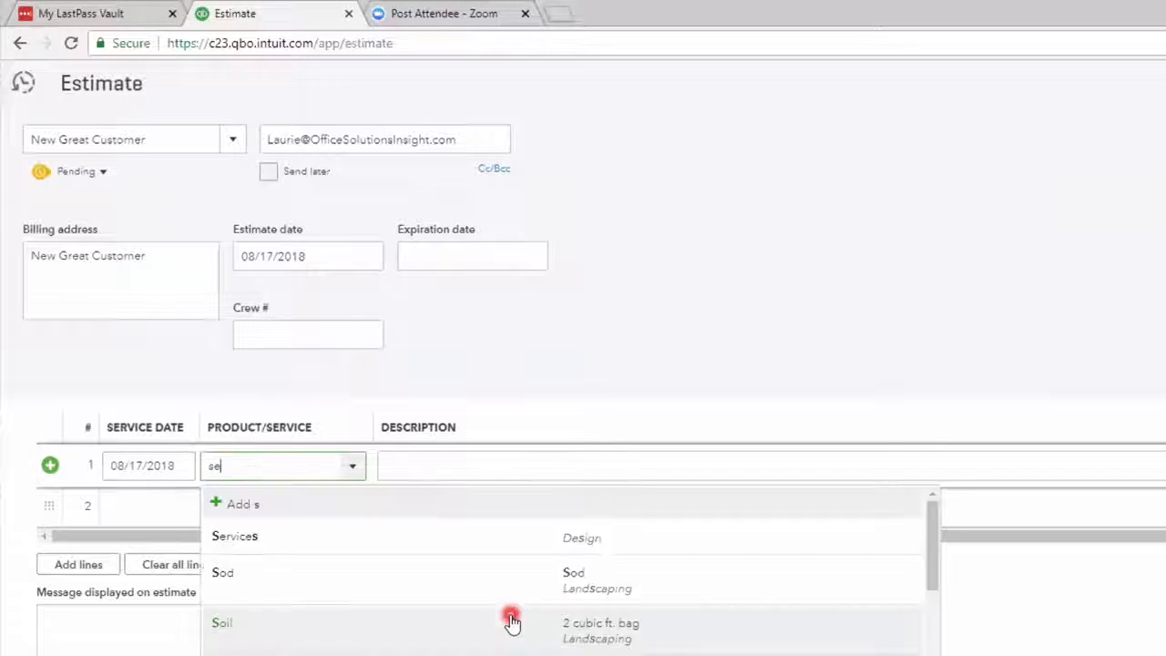
{"action": "left_click", "coordinate": [620, 536]}
Step: Set the first estimate line's rate to 125 and its quantity to 3
{"action": "left_click", "coordinate": [531, 461]}
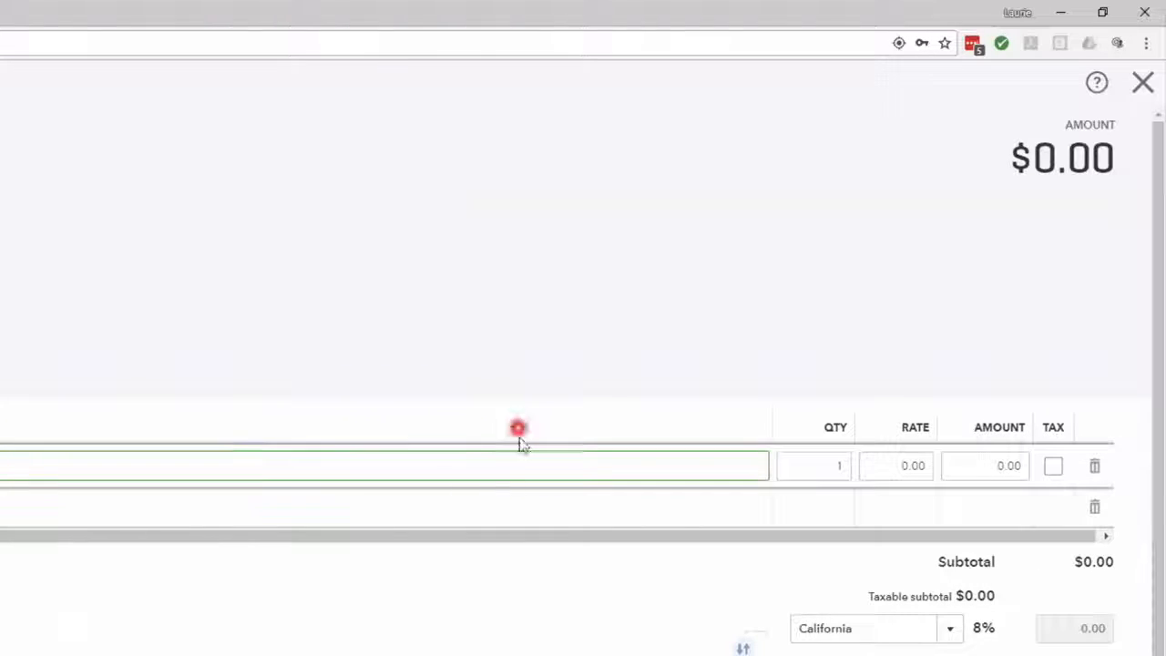
{"action": "key", "text": "Tab"}
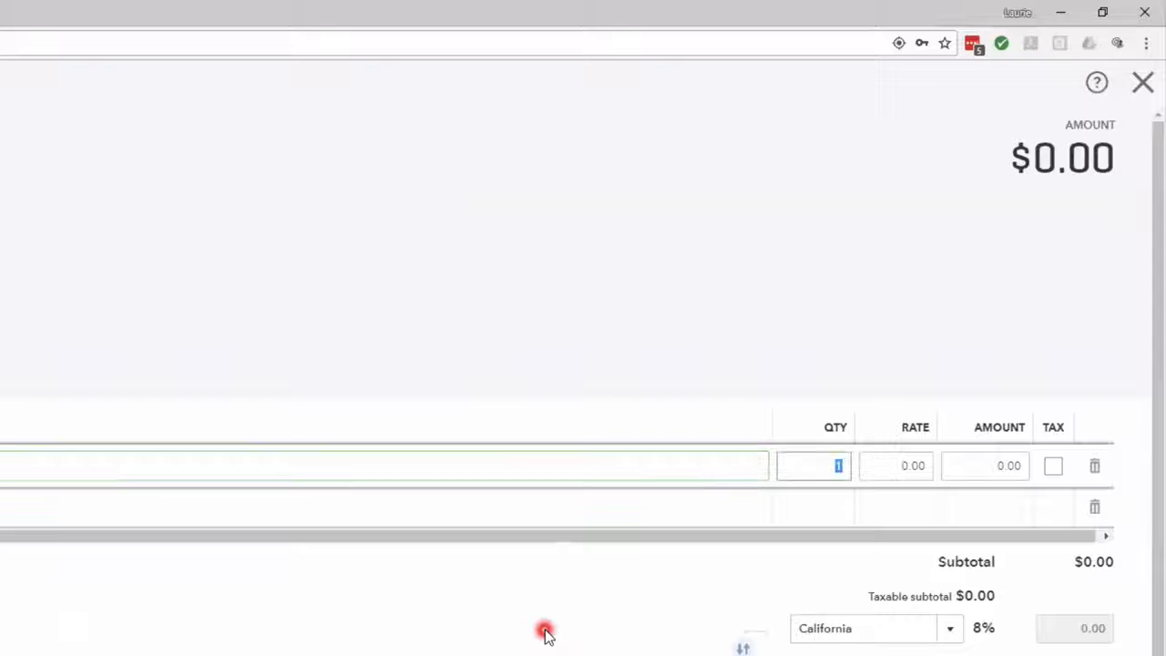
{"action": "key", "text": "Tab"}
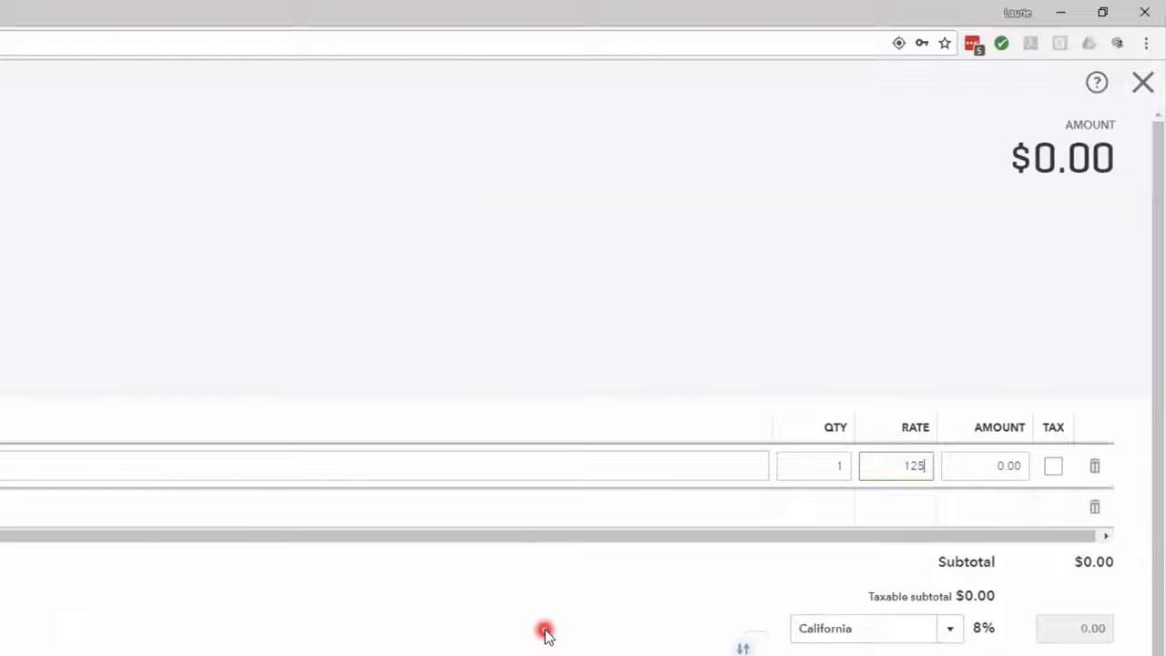
{"action": "key", "text": "Tab"}
{"action": "left_click", "coordinate": [834, 466]}
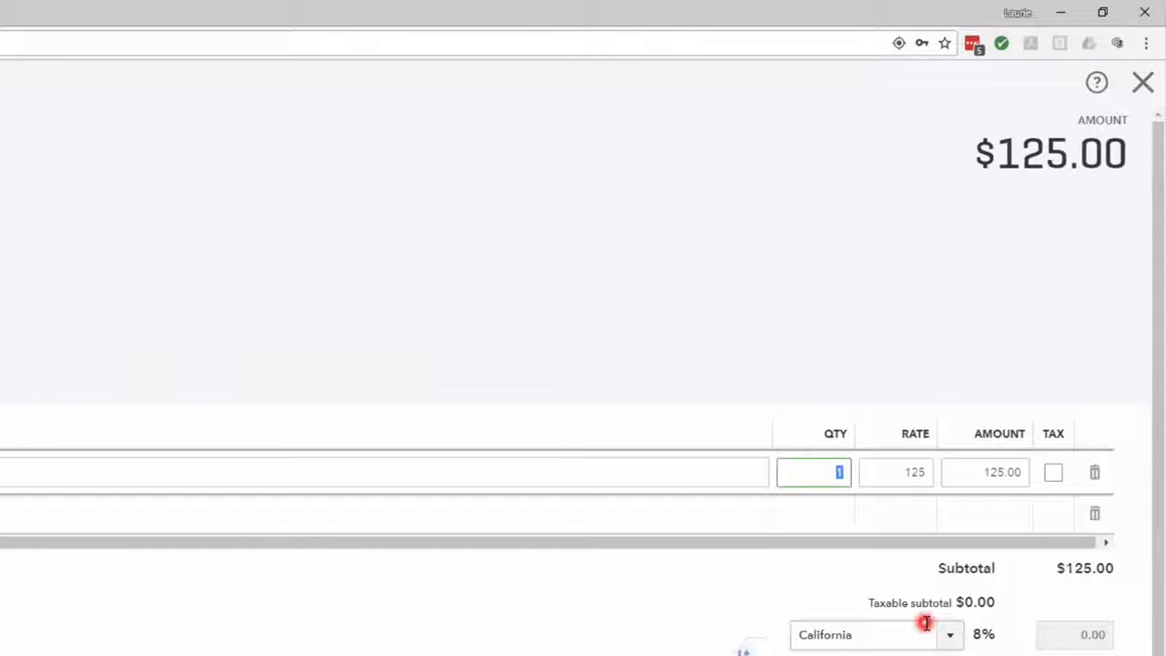
{"action": "key", "text": "Tab"}
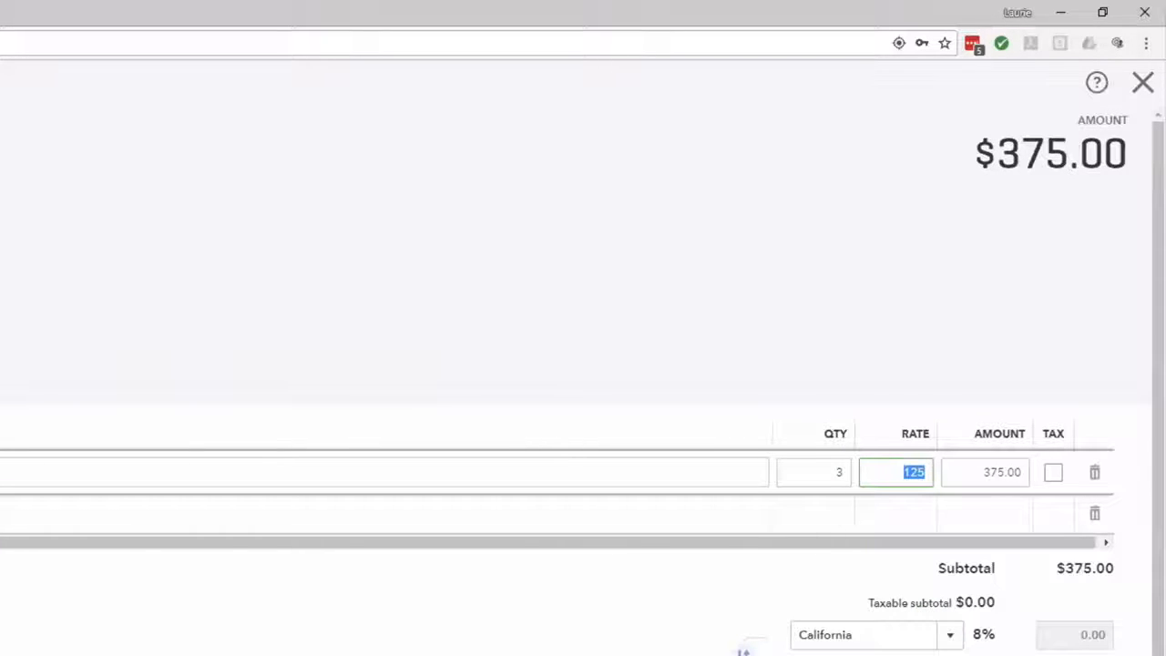
Step: Save and close the estimate and go to the Customers page
{"action": "left_click", "coordinate": [1148, 616]}
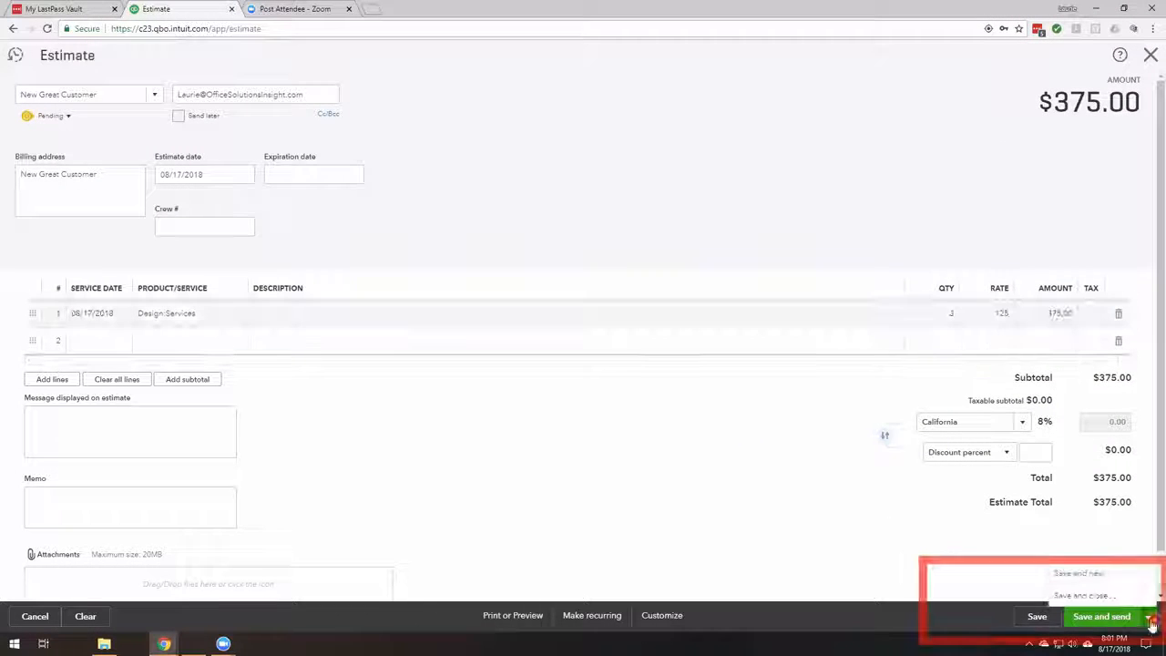
{"action": "left_click", "coordinate": [1098, 594]}
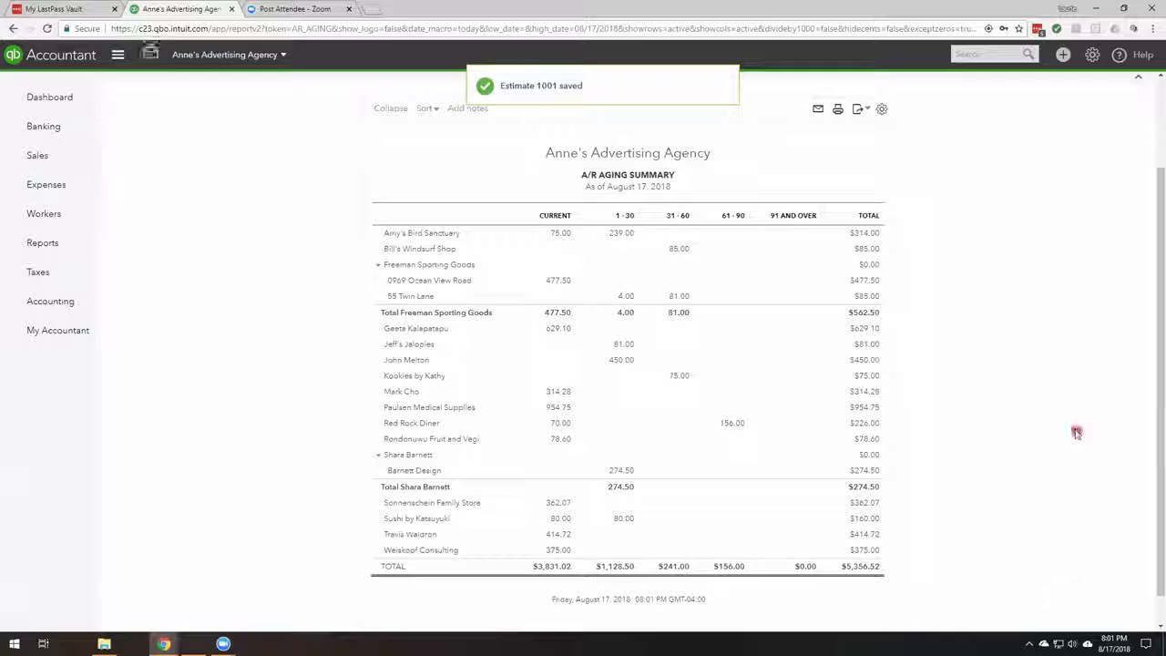
{"action": "left_click", "coordinate": [35, 155]}
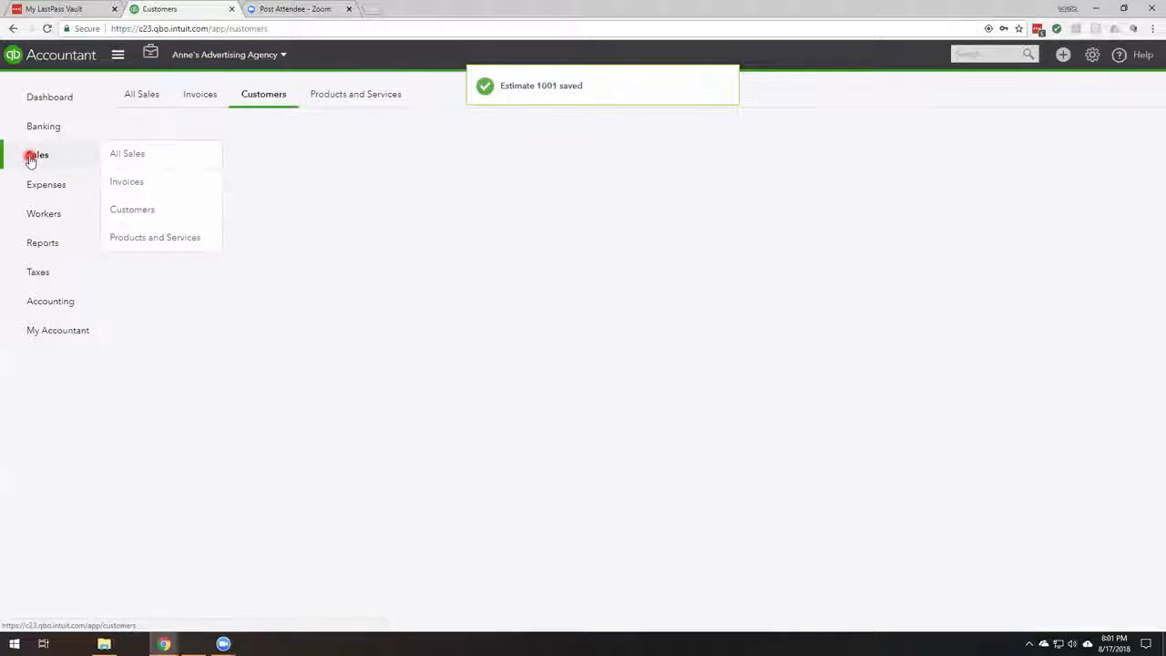
Step: Start a new invoice for the customer New Great Customer
{"action": "left_click", "coordinate": [1063, 55]}
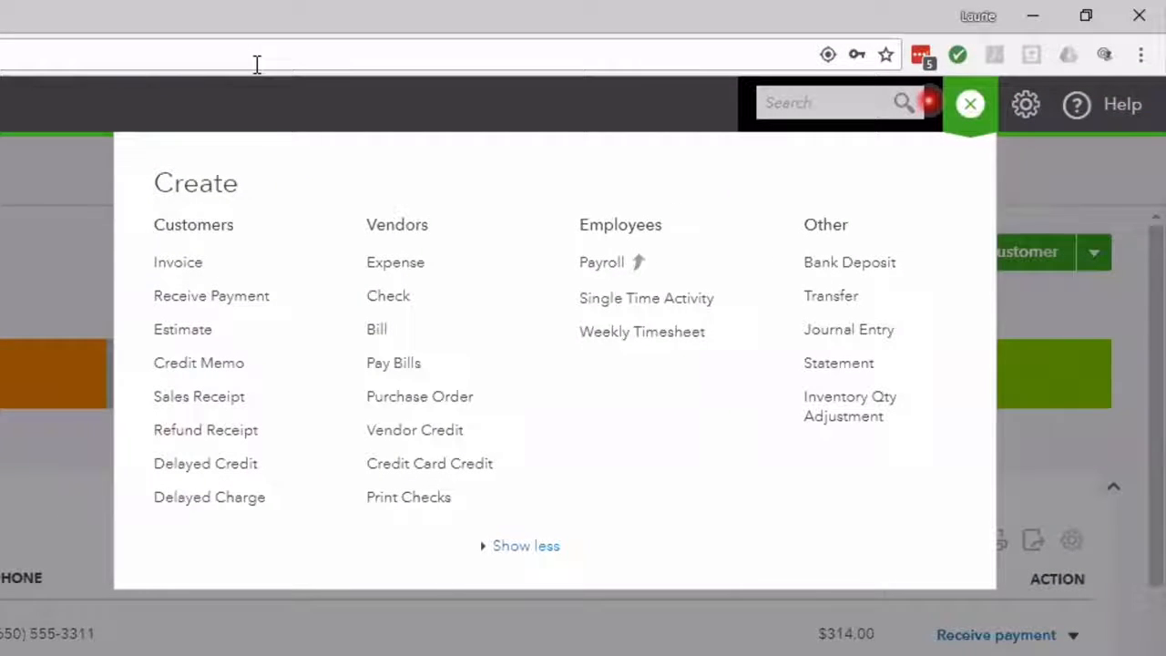
{"action": "left_click", "coordinate": [186, 333]}
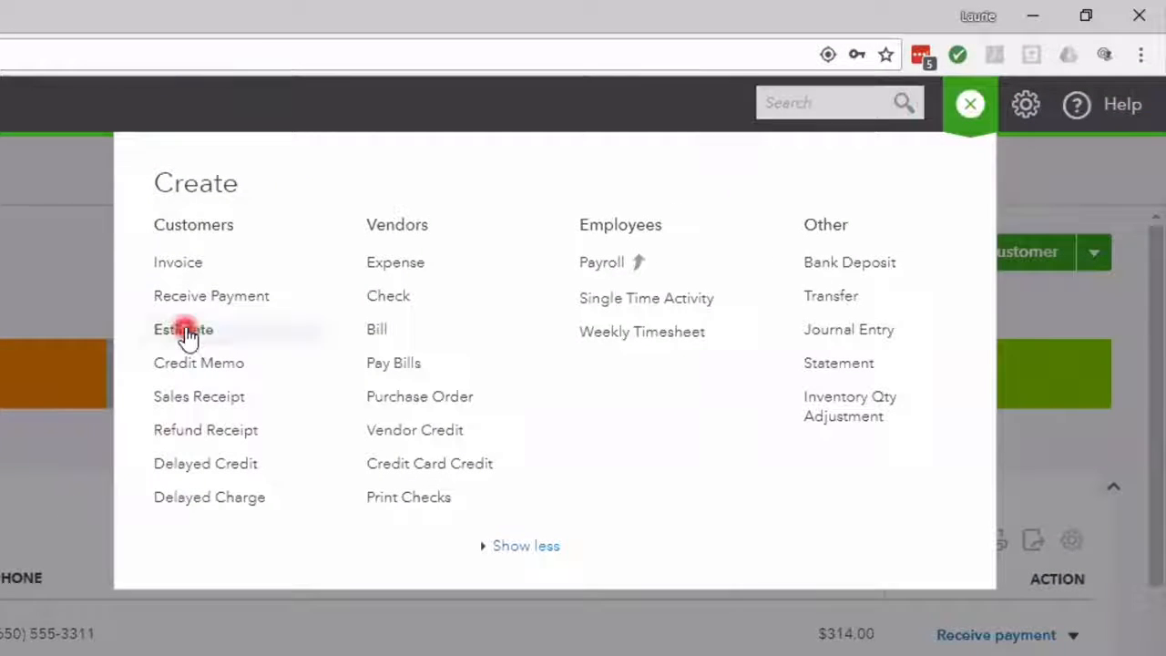
{"action": "left_click", "coordinate": [191, 266]}
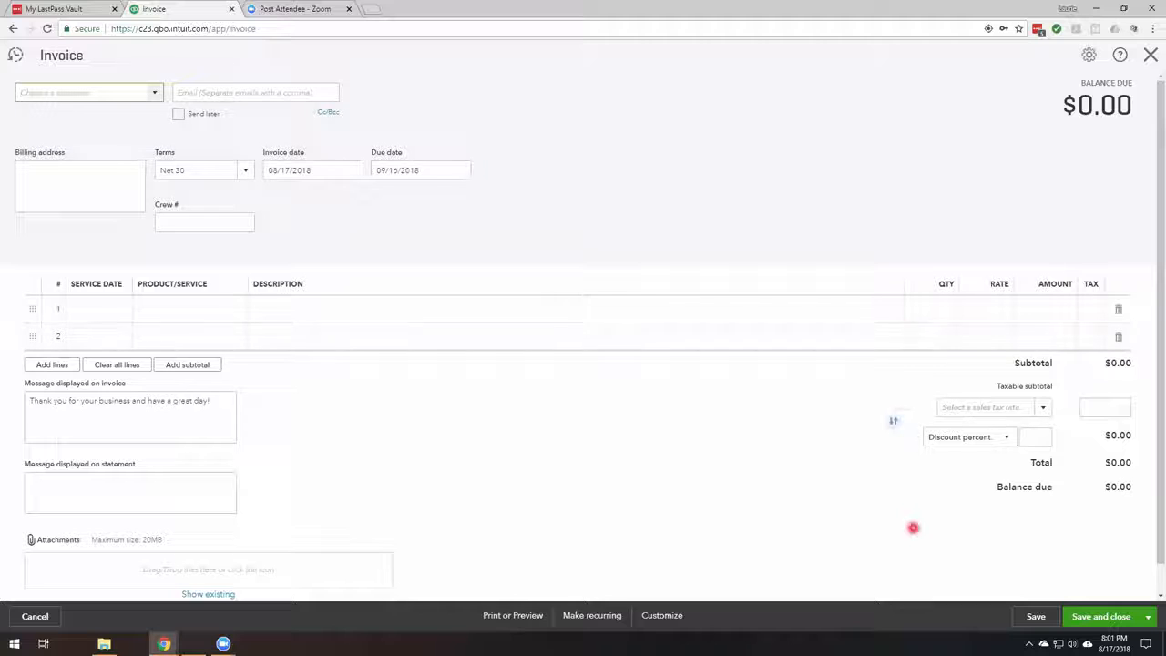
{"action": "type", "text": "New Great Customer"}
{"action": "key", "text": "Tab"}
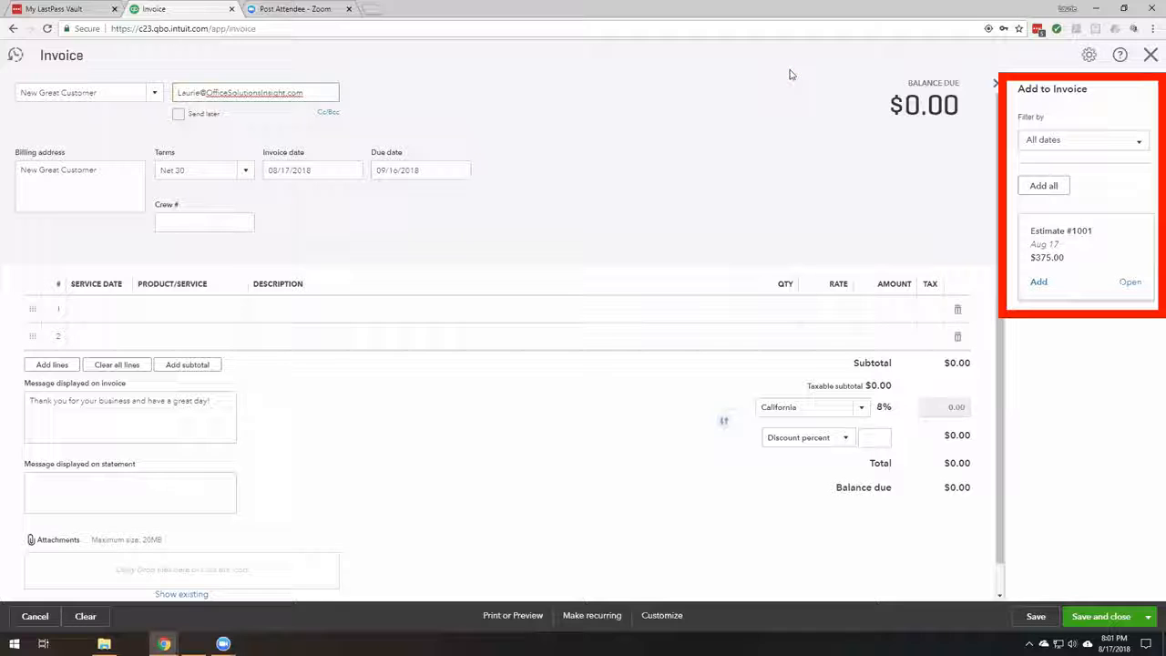
Step: Open the customer's estimate suggested for the invoice, leaving the invoice without saving it
{"action": "left_click", "coordinate": [1042, 230]}
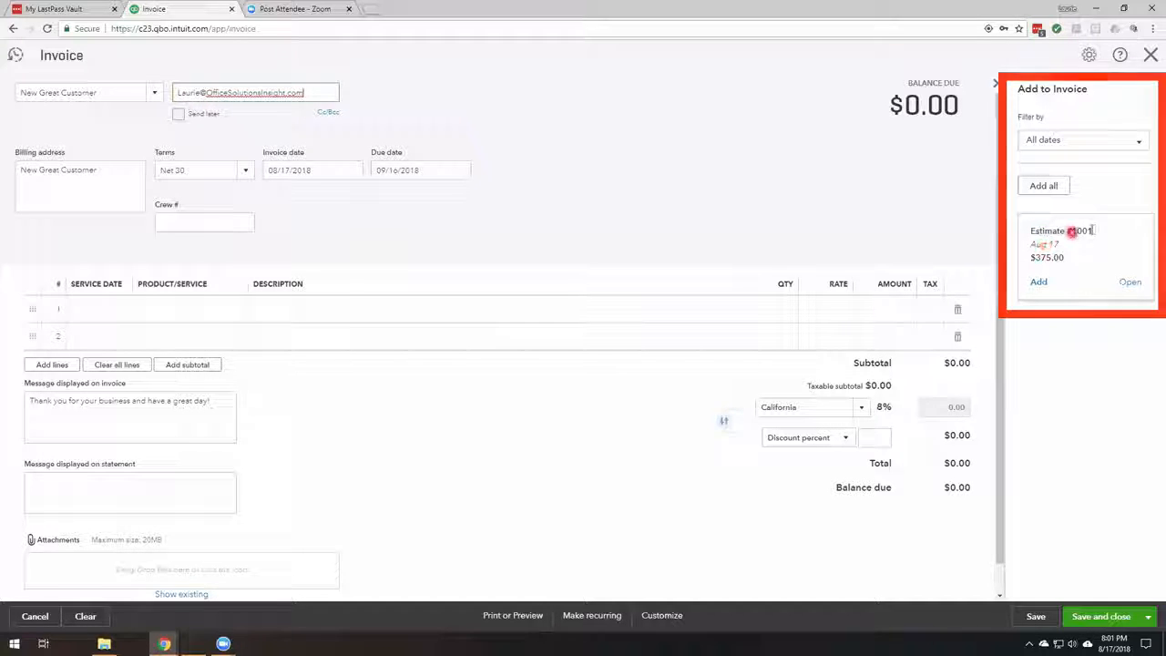
{"action": "left_click", "coordinate": [1045, 280]}
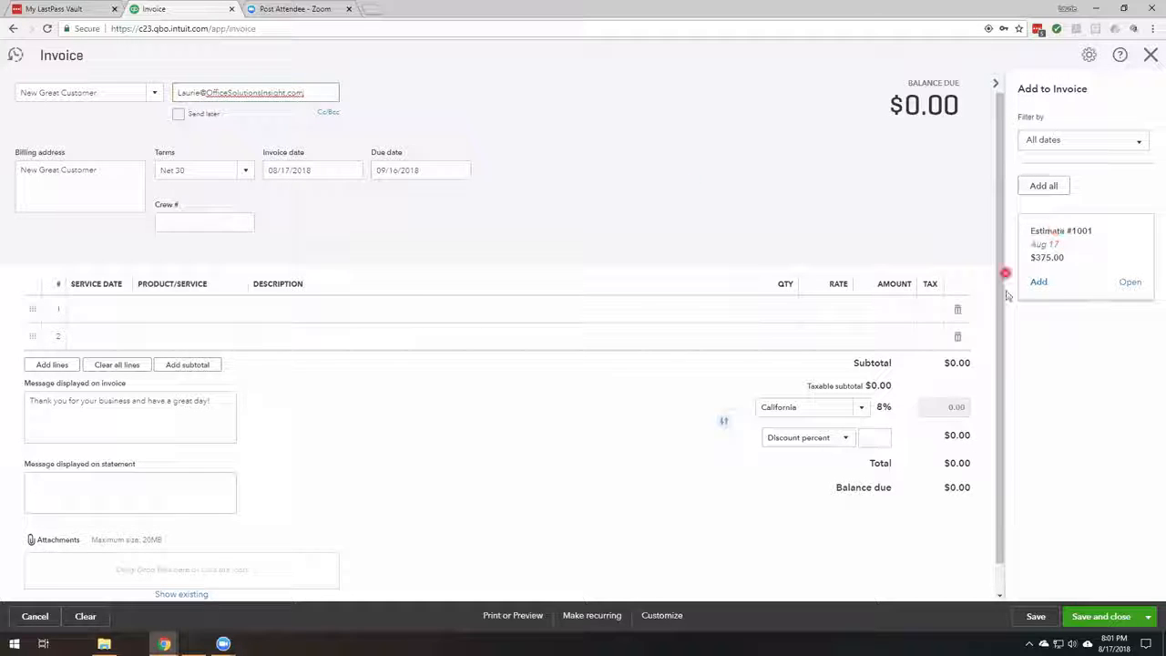
{"action": "left_click", "coordinate": [1131, 284]}
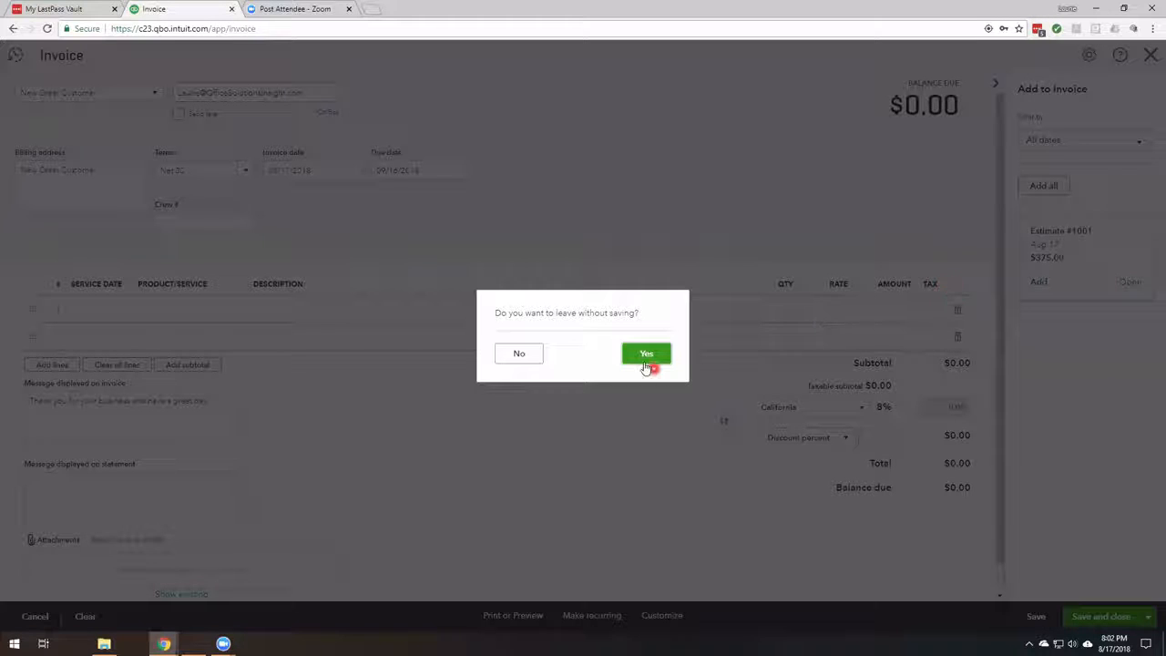
{"action": "left_click", "coordinate": [645, 363]}
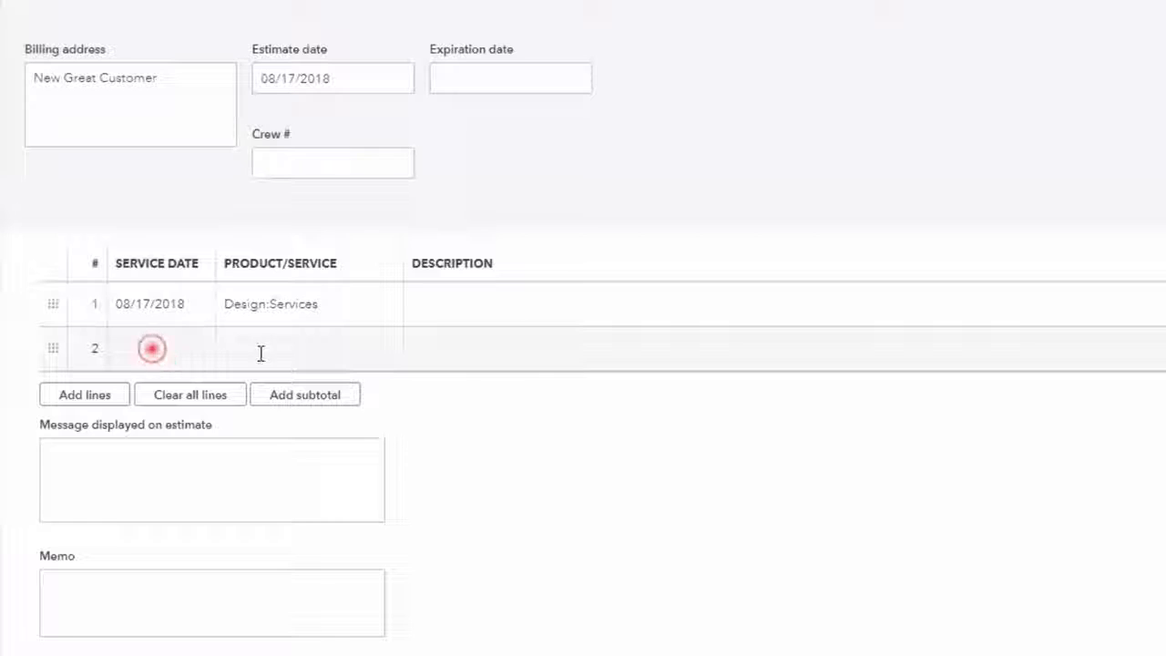
Step: Add a second line to the estimate with service date 08/17/2018 and the product Design:Services
{"action": "left_click", "coordinate": [151, 348]}
{"action": "type", "text": "081718"}
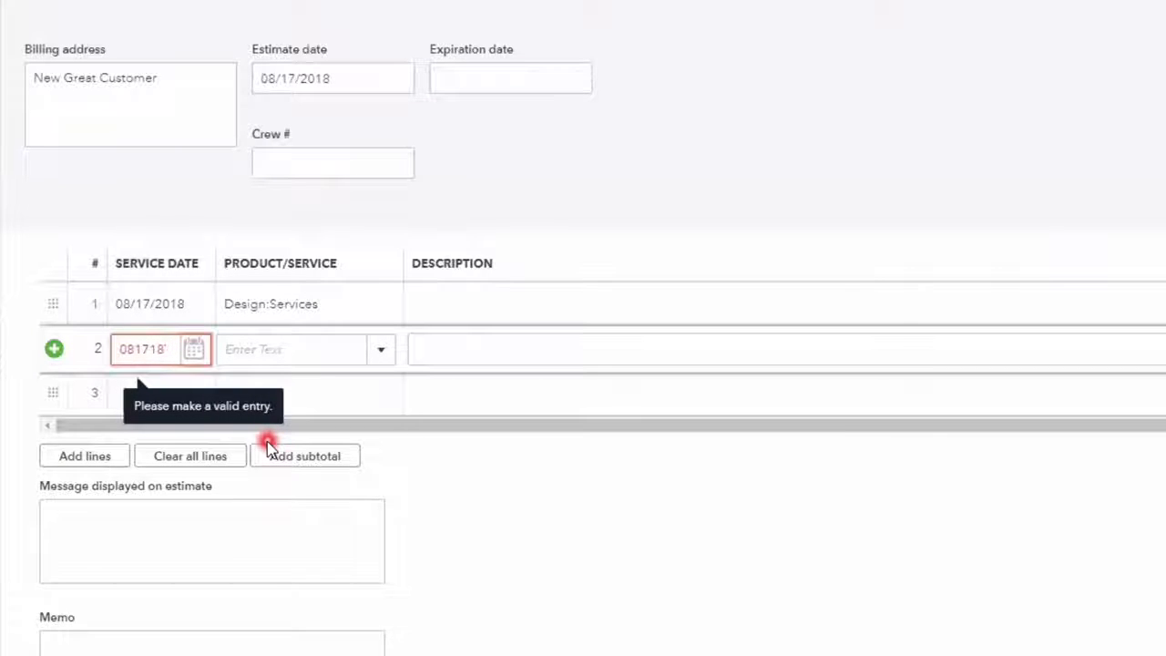
{"action": "key", "text": "Tab"}
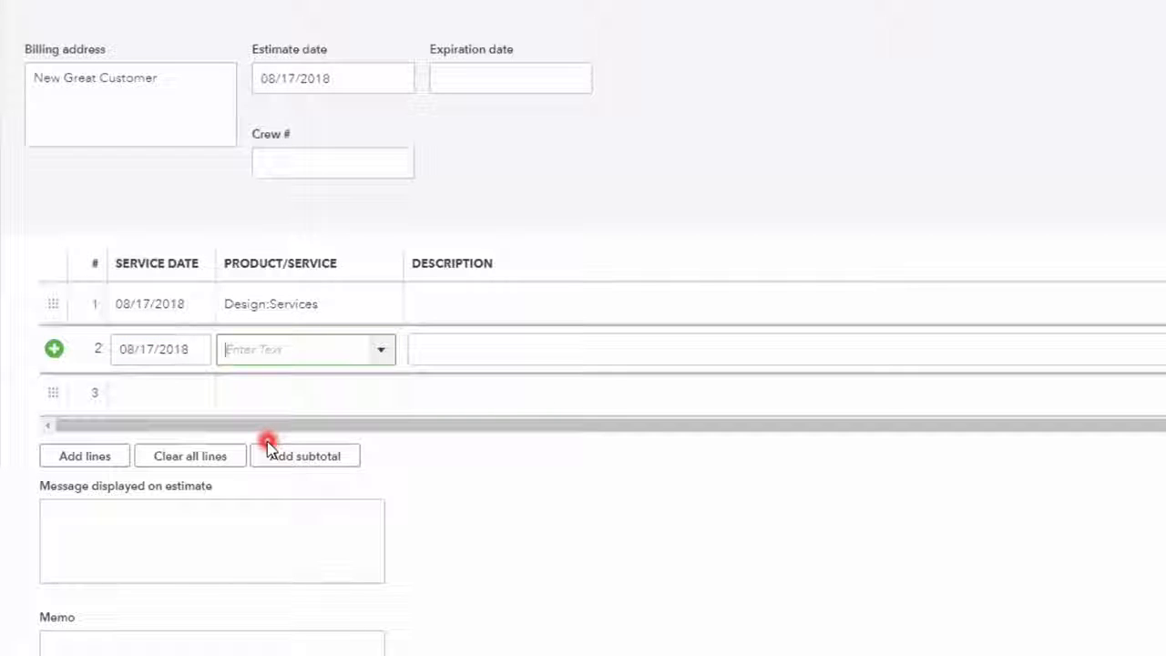
{"action": "type", "text": "se"}
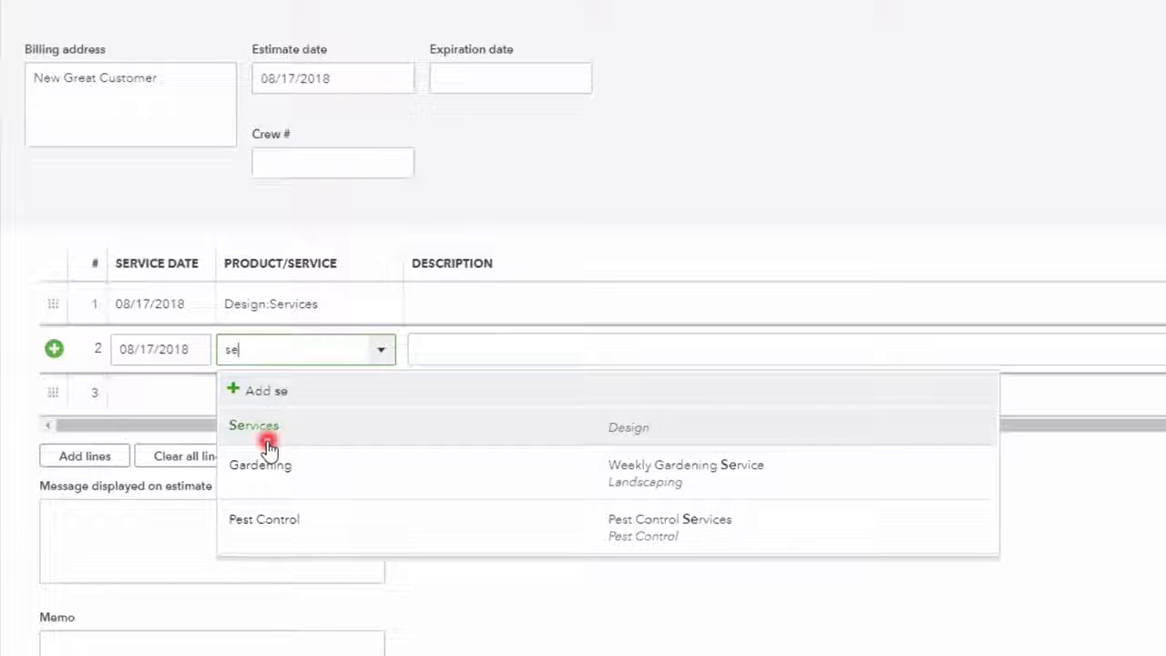
{"action": "type", "text": "r"}
{"action": "left_click", "coordinate": [274, 434]}
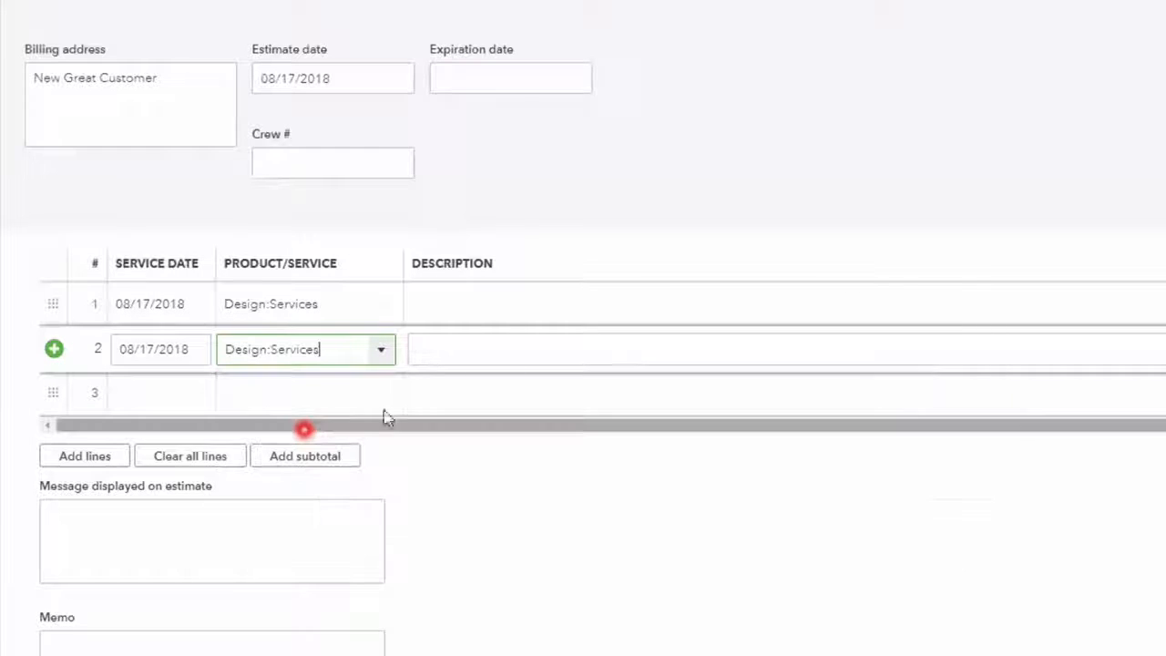
Step: Set the second line's quantity to 5 and rate to 125, and save the estimate
{"action": "left_click", "coordinate": [820, 349]}
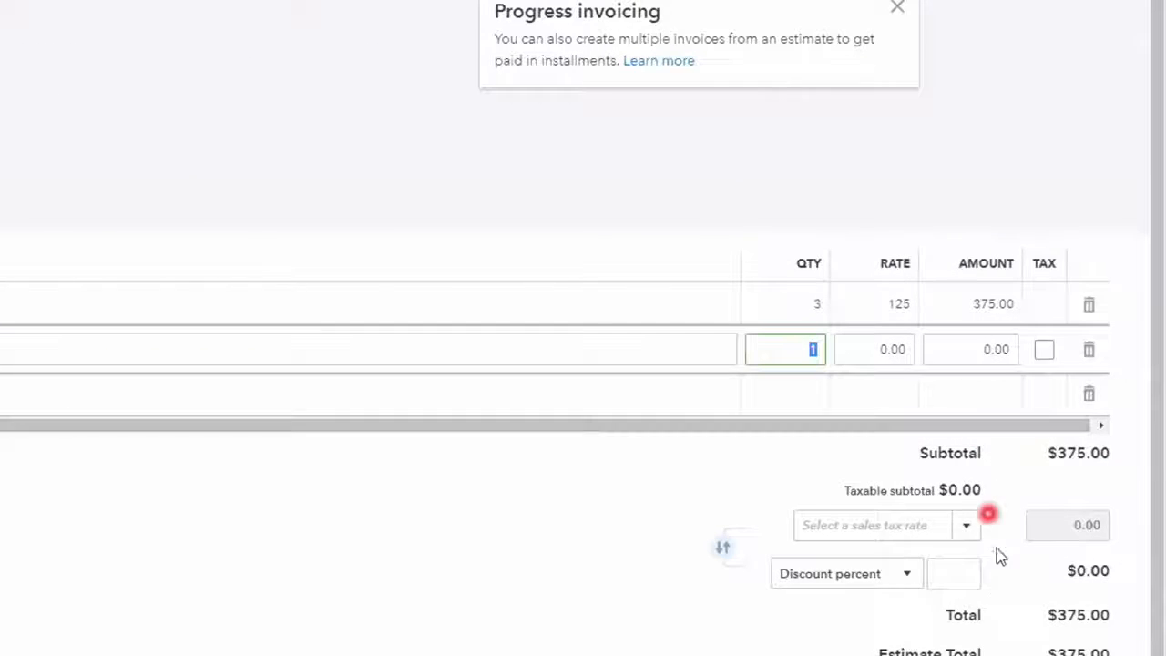
{"action": "type", "text": "5"}
{"action": "key", "text": "Tab"}
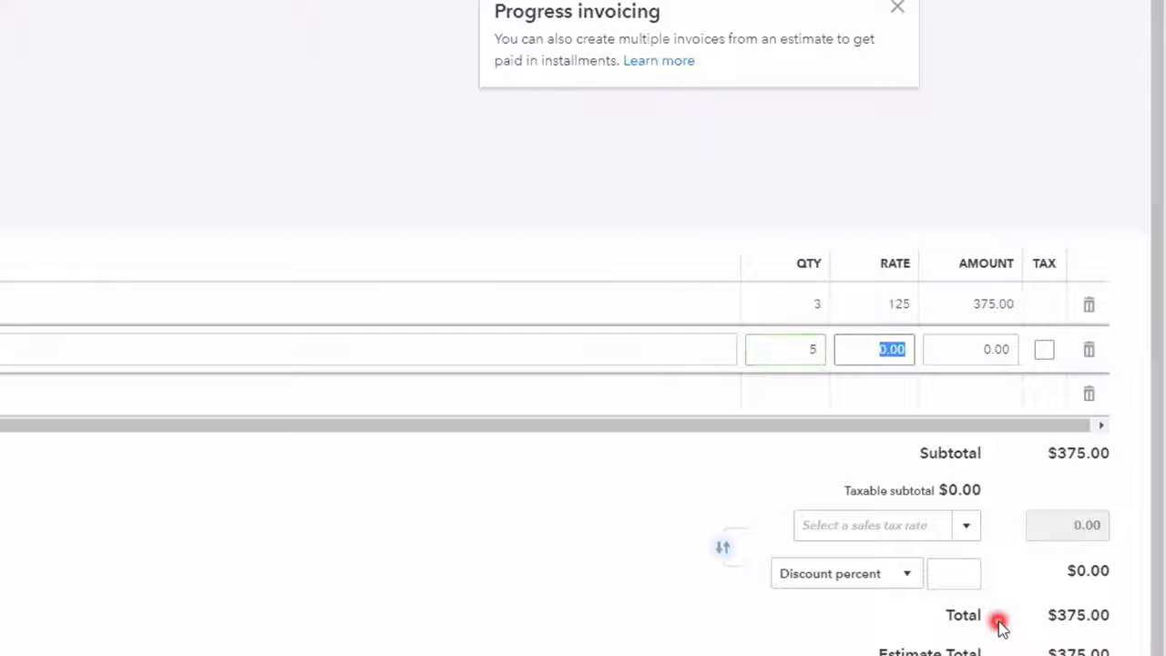
{"action": "type", "text": "125"}
{"action": "key", "text": "Tab"}
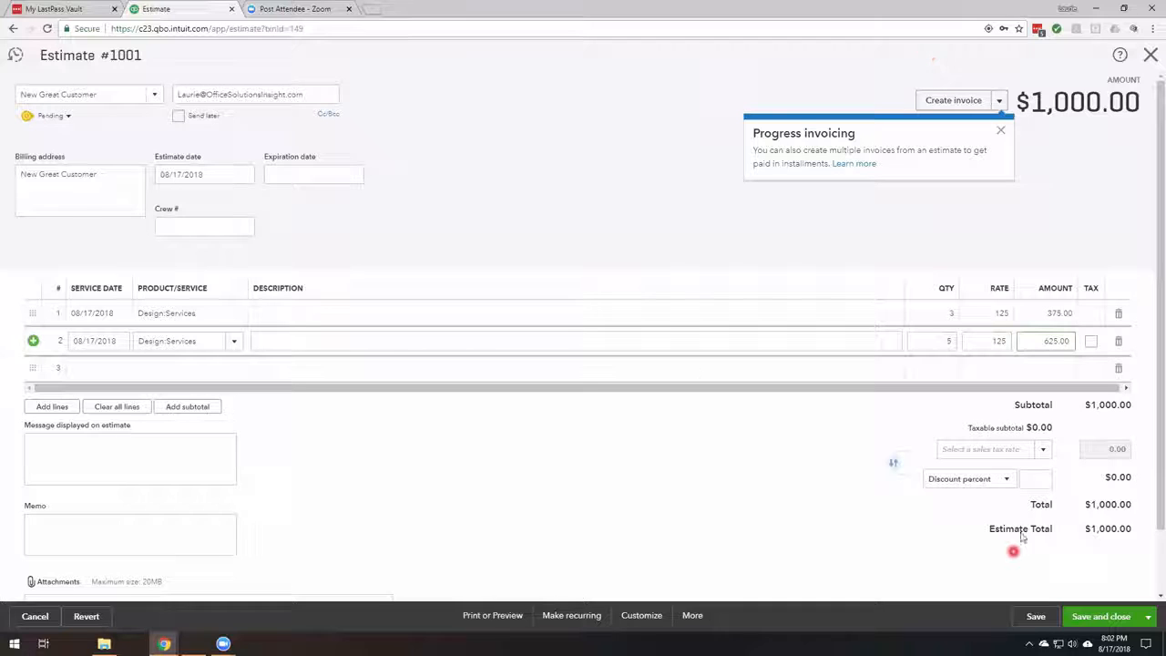
{"action": "left_click", "coordinate": [1036, 617]}
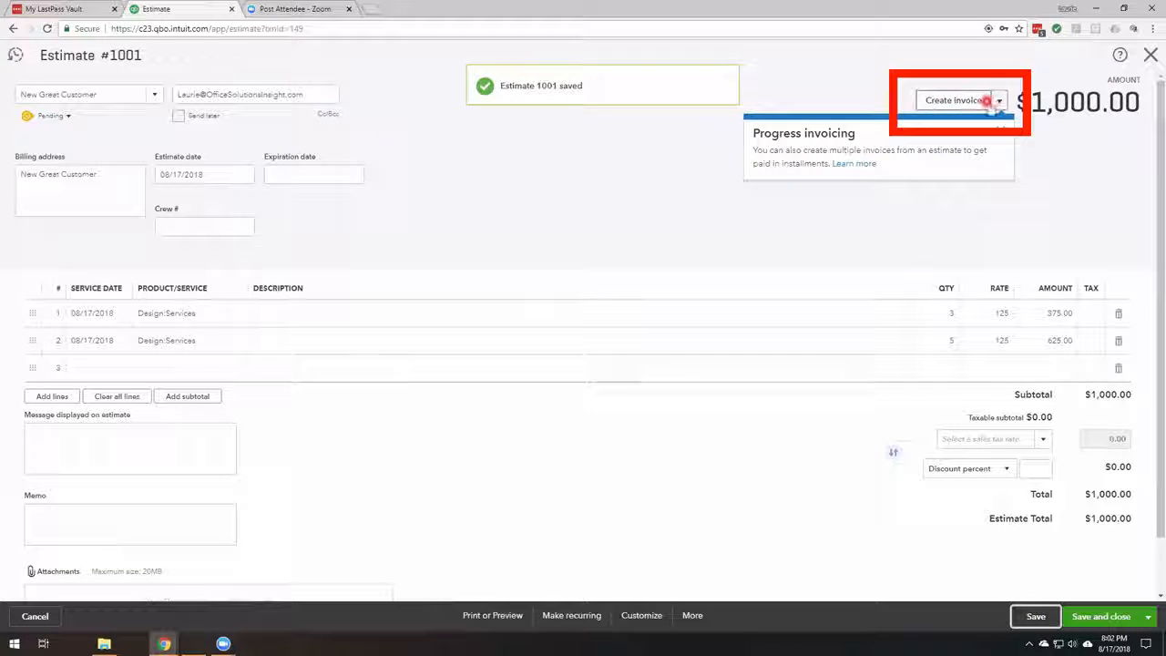
Step: Create an invoice from the estimate with the terms Net 10, then save and close it
{"action": "left_click", "coordinate": [968, 100]}
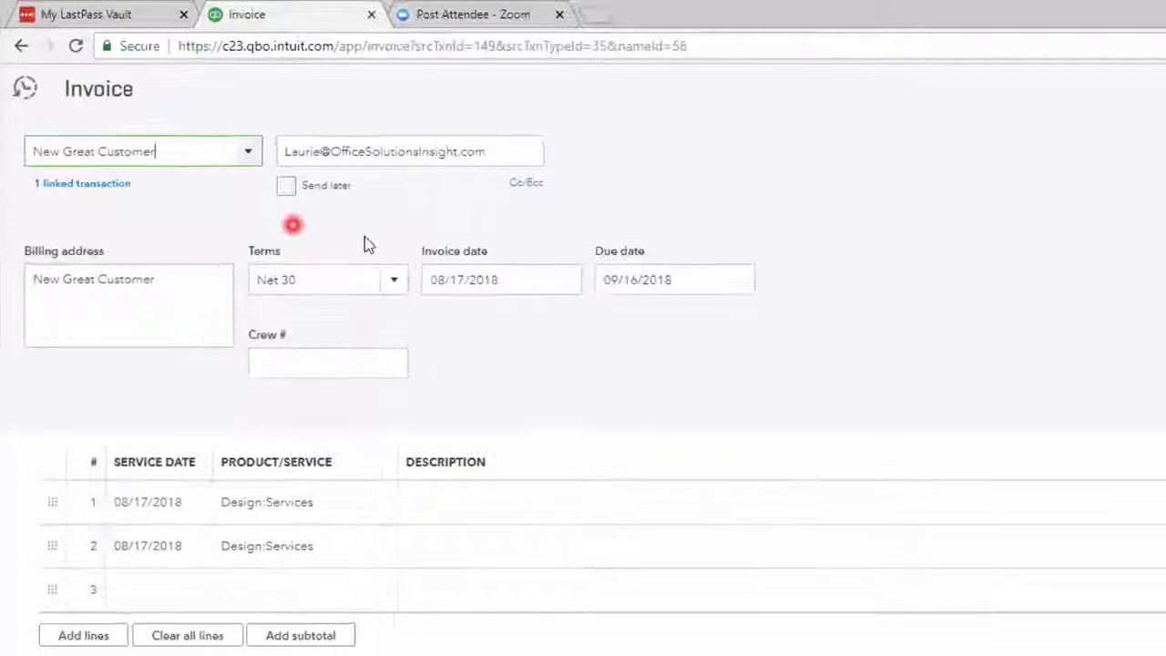
{"action": "left_click", "coordinate": [389, 284]}
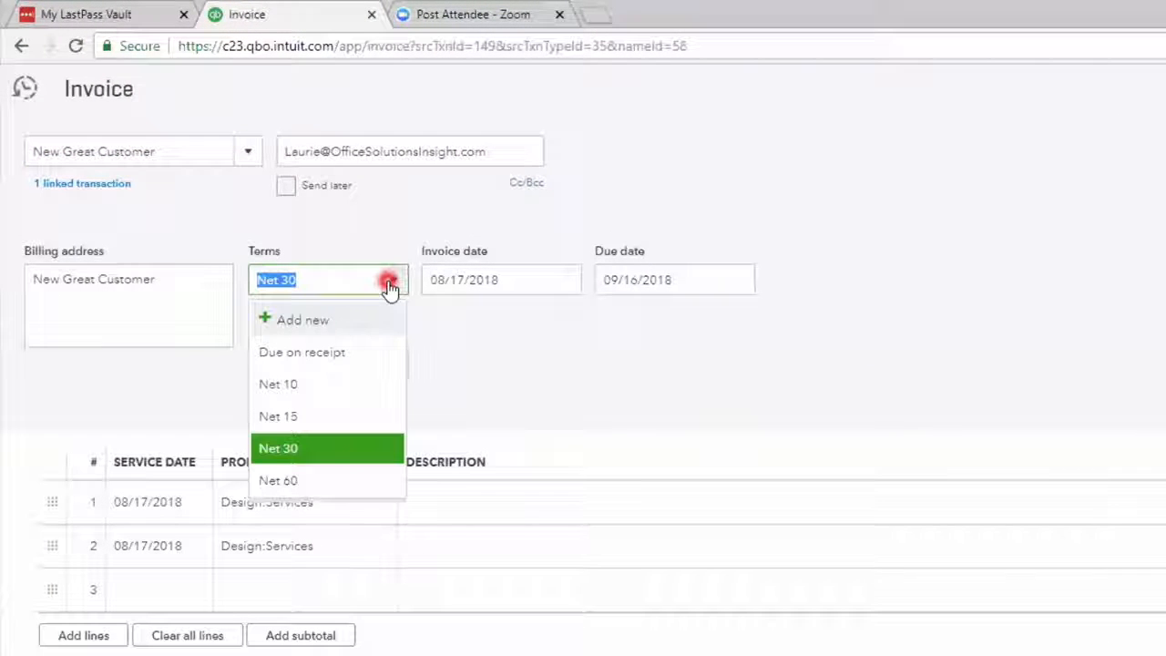
{"action": "left_click", "coordinate": [303, 392]}
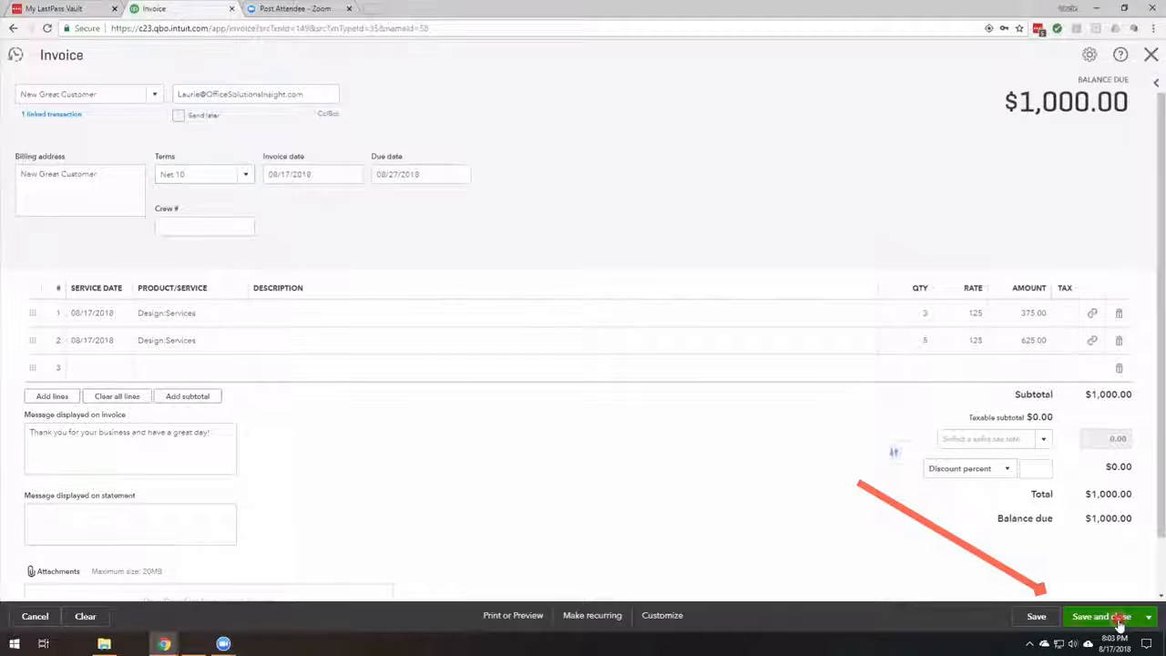
{"action": "left_click", "coordinate": [1118, 625]}
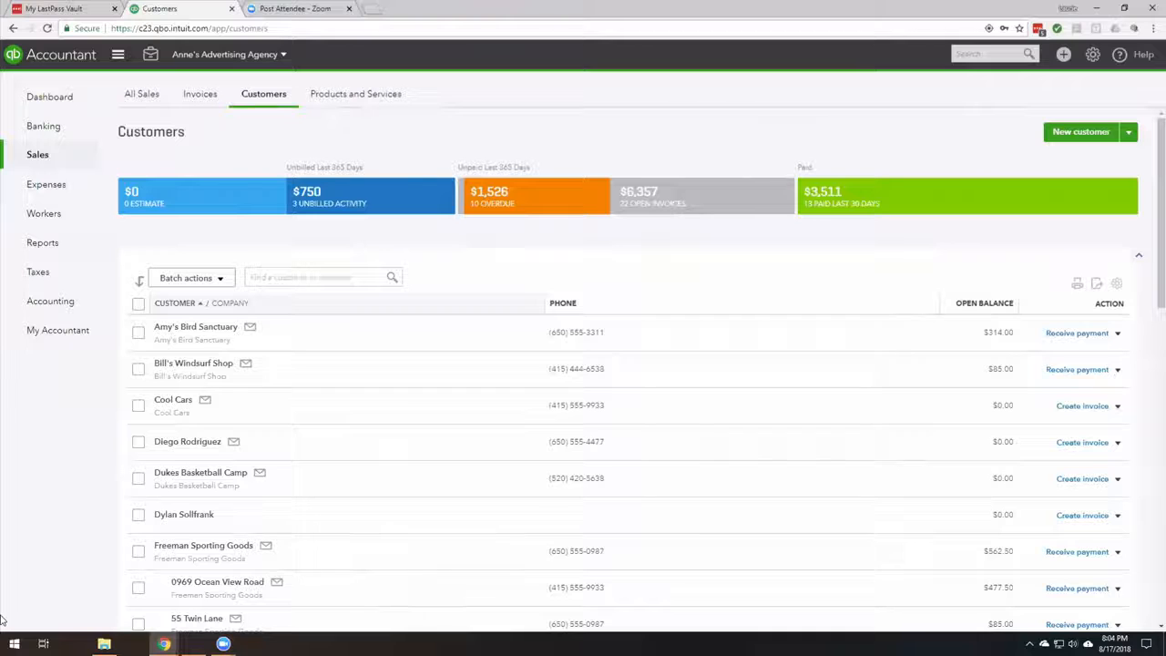
Step: Run the Accounts receivable aging summary report
{"action": "left_click", "coordinate": [29, 252]}
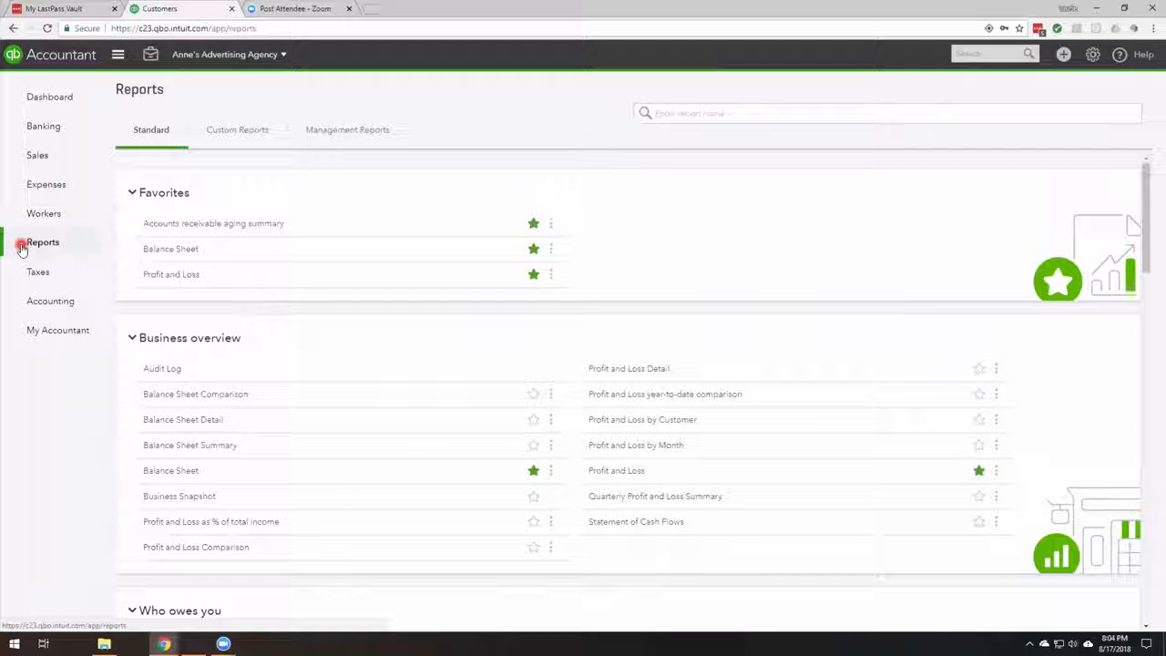
{"action": "left_click", "coordinate": [231, 225]}
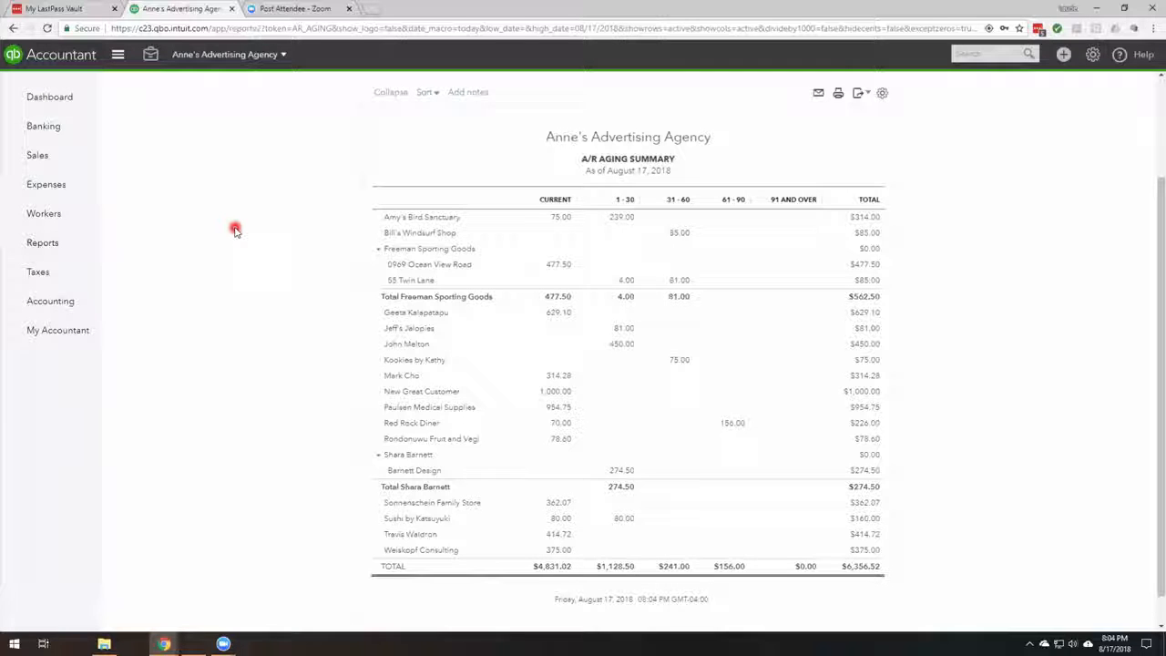
{"action": "left_click", "coordinate": [52, 246]}
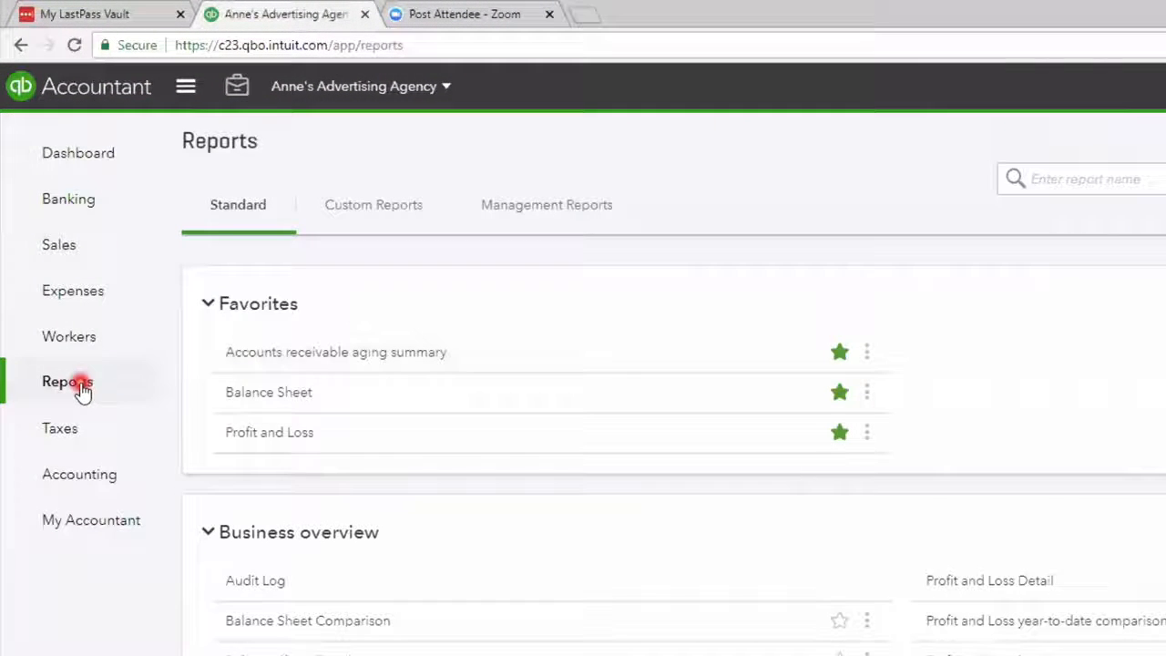
{"action": "left_click", "coordinate": [204, 227]}
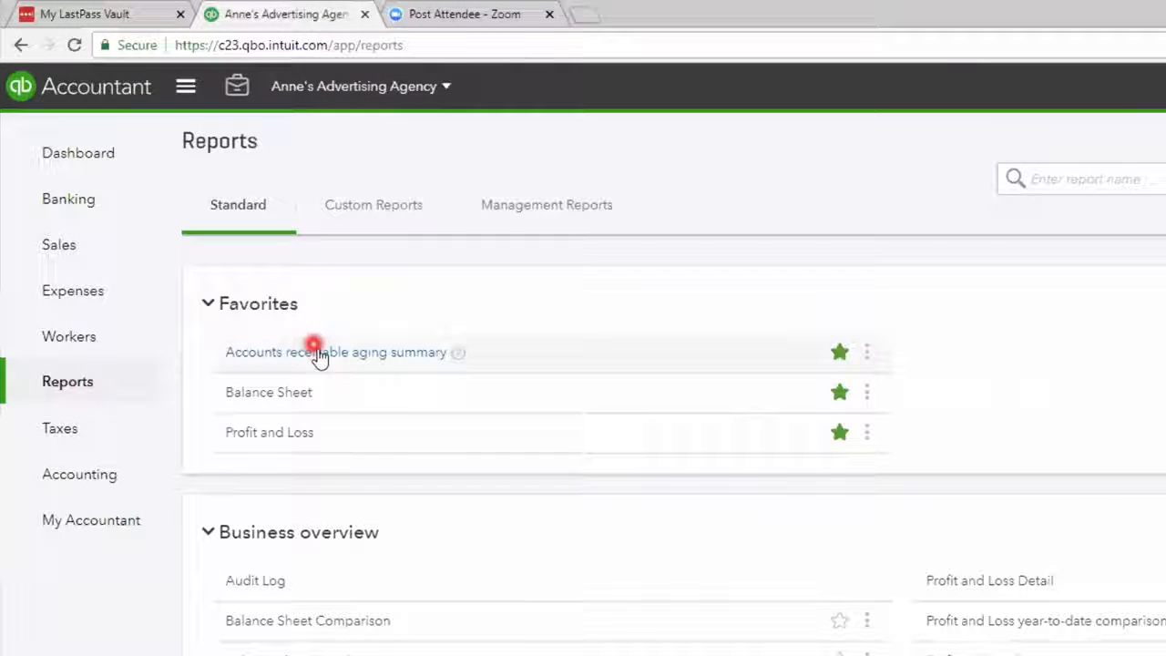
{"action": "left_click", "coordinate": [428, 364]}
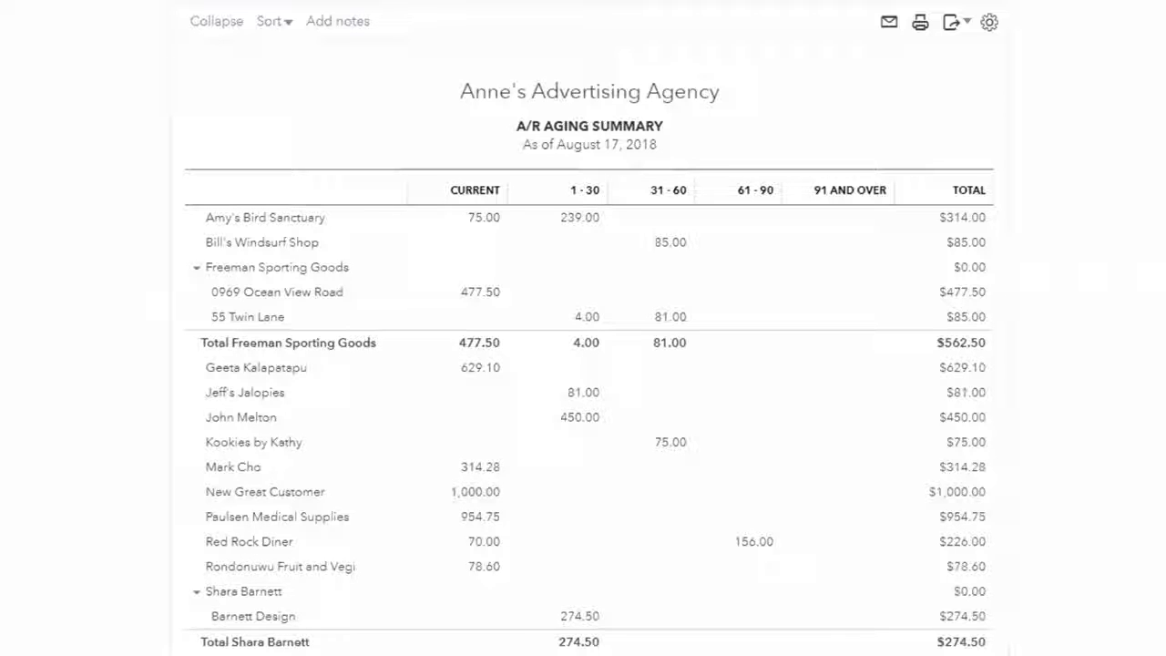
Step: Drill down from New Great Customer's total in the aging summary to the aging detail and open the customer's invoice
{"action": "left_click", "coordinate": [971, 498]}
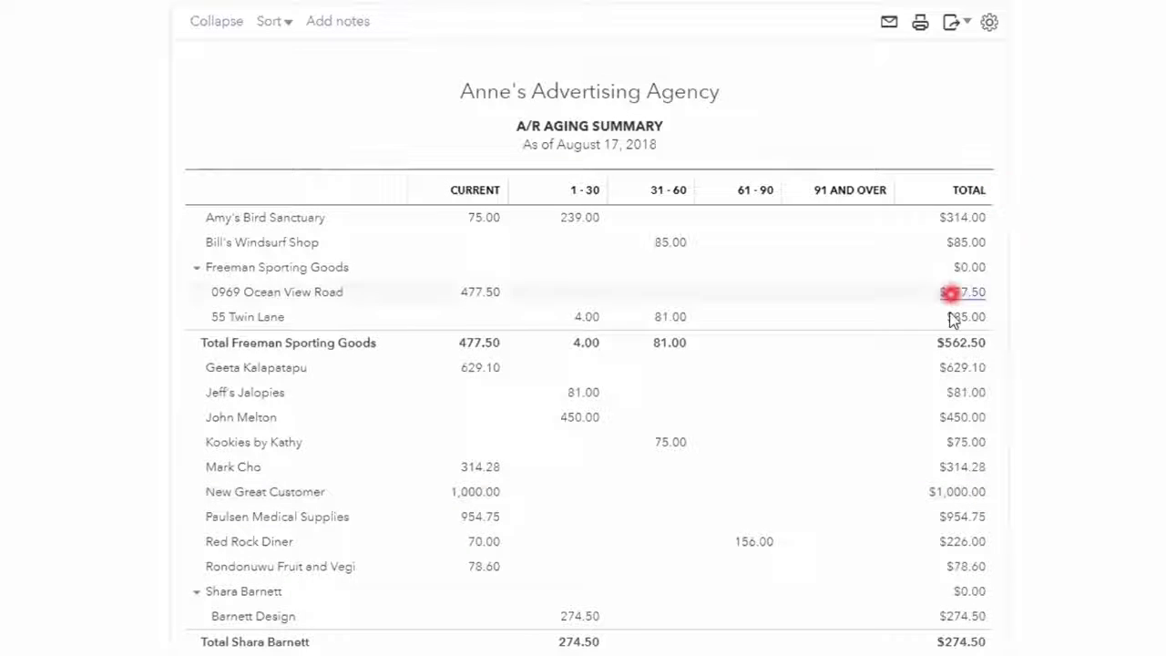
{"action": "left_click", "coordinate": [979, 494]}
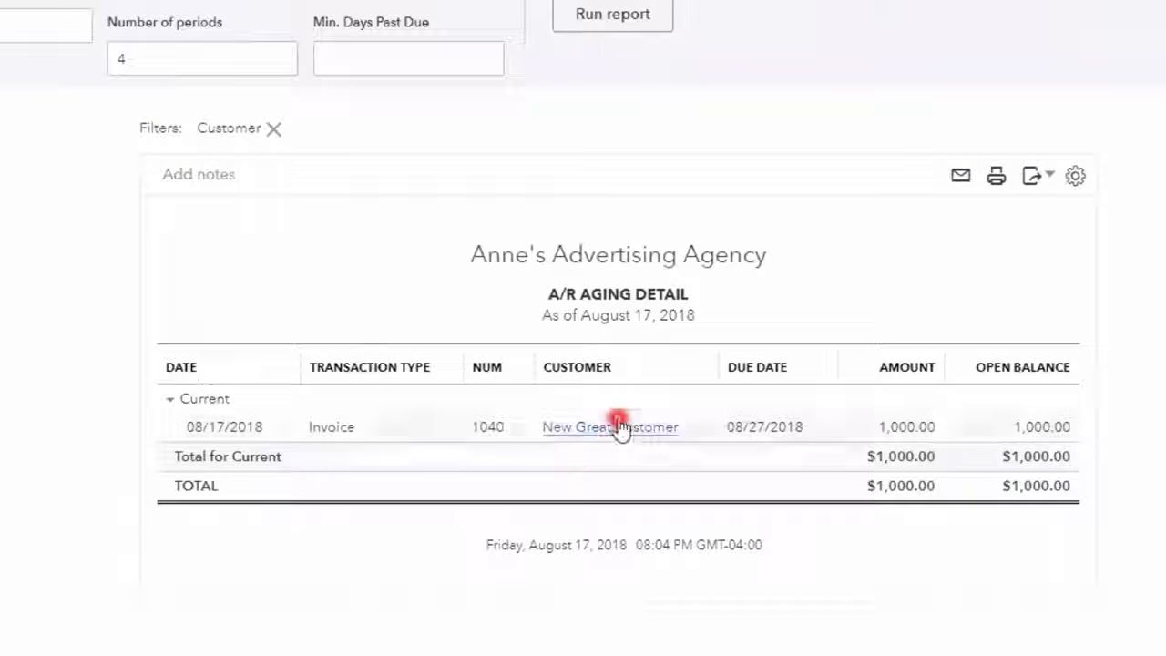
{"action": "left_click", "coordinate": [329, 441]}
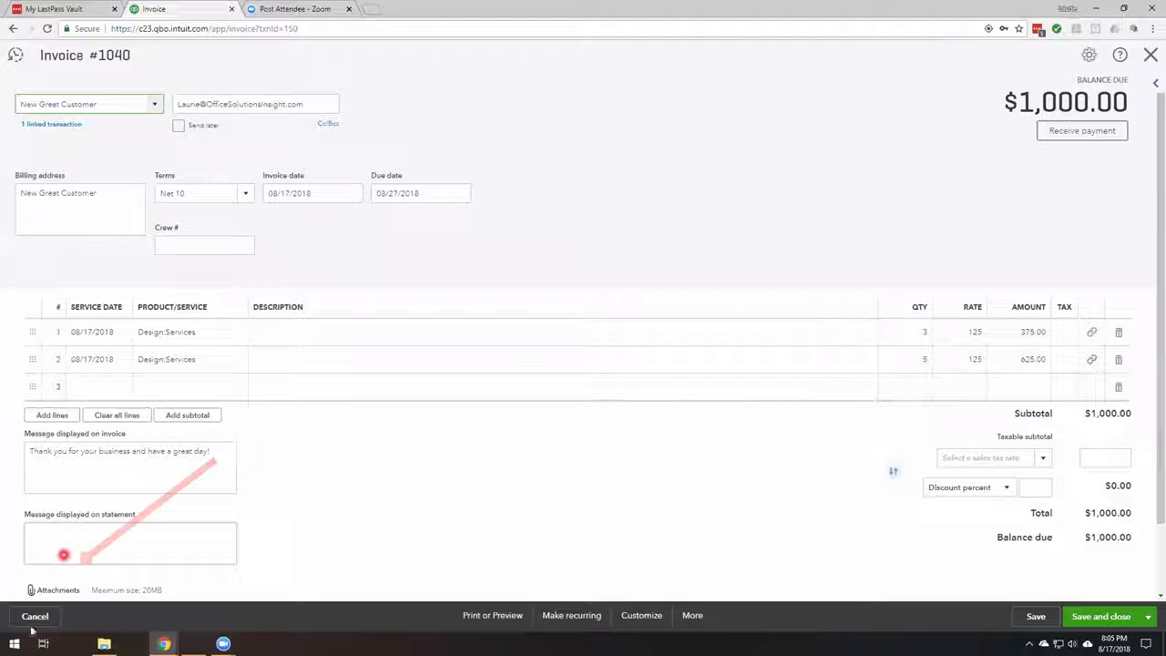
Step: Check how to attach a file to the invoice, dismiss the file chooser without picking one, and save and close the invoice
{"action": "left_click", "coordinate": [55, 591]}
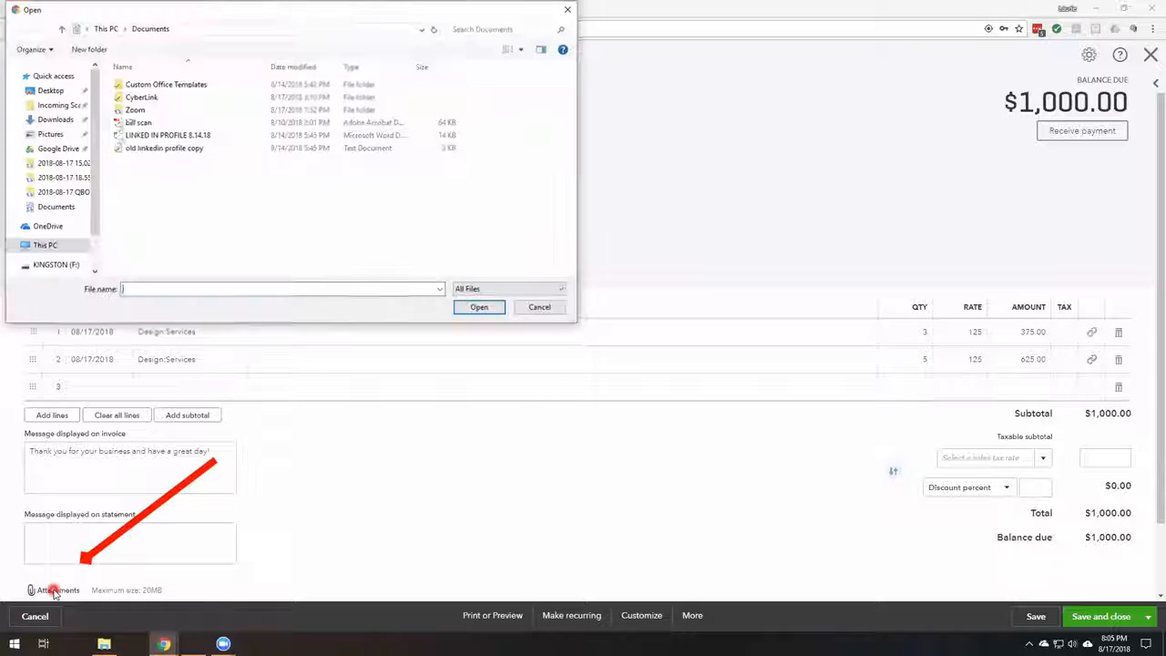
{"action": "left_click", "coordinate": [542, 309]}
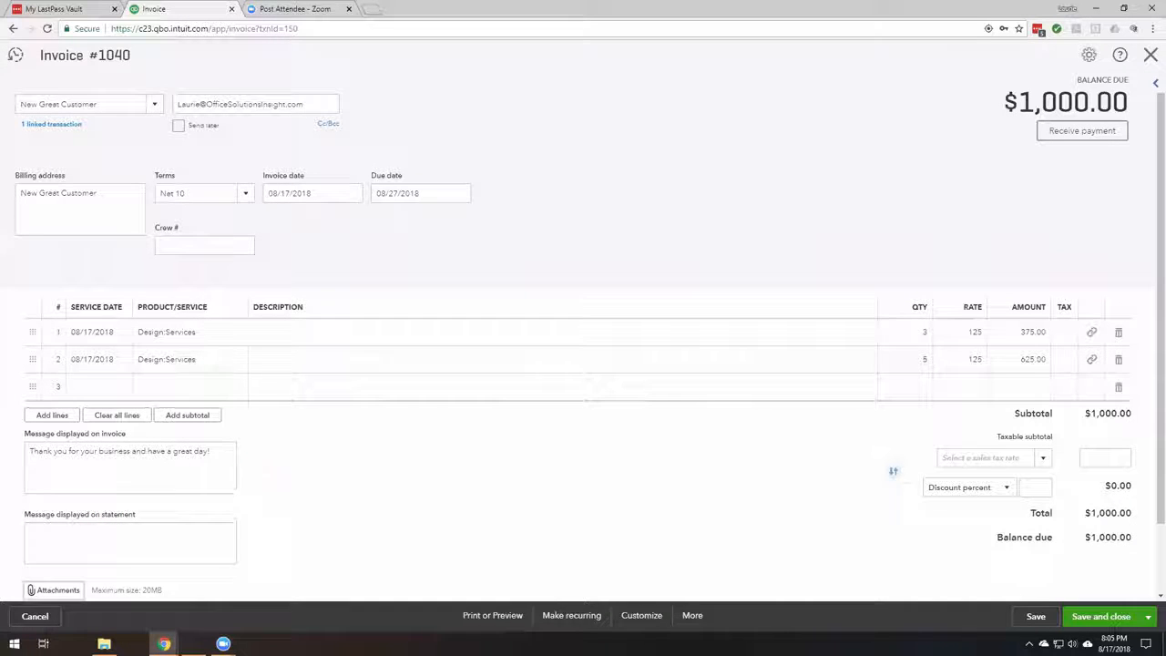
{"action": "scroll", "coordinate": [1072, 541], "scroll_direction": "down", "scroll_amount": 2}
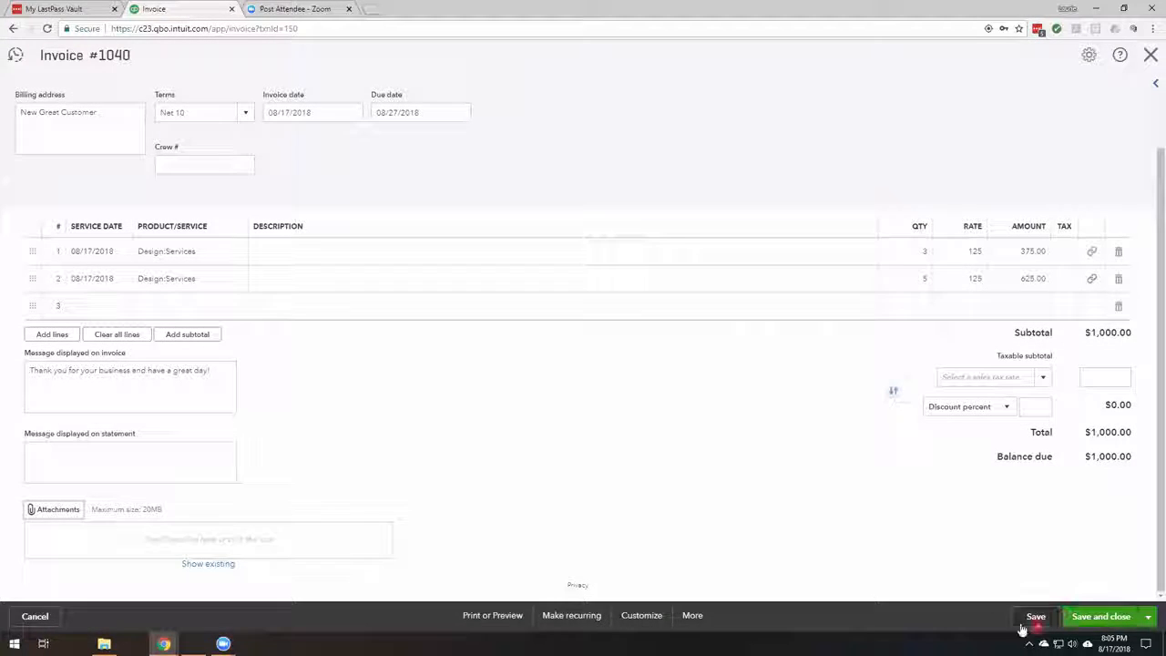
{"action": "scroll", "coordinate": [1092, 583], "scroll_direction": "up", "scroll_amount": 2}
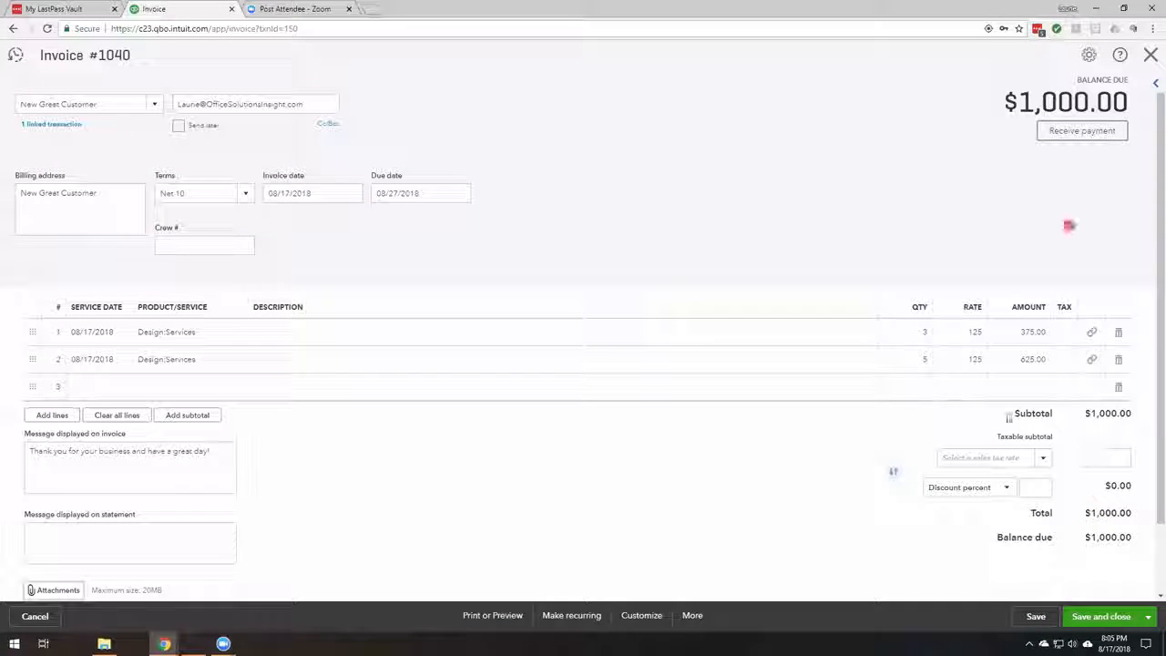
{"action": "left_click", "coordinate": [1100, 616]}
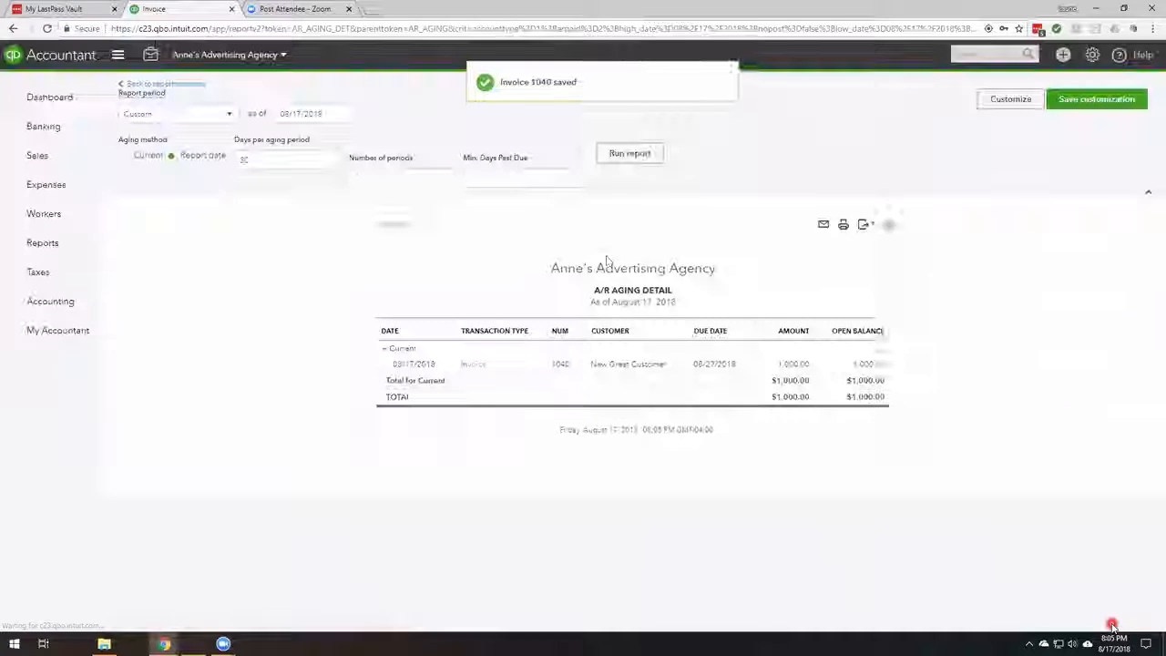
Step: Return from the aging detail to the A/R aging summary and review the customer balances
{"action": "left_click", "coordinate": [167, 83]}
{"action": "scroll", "coordinate": [755, 236], "scroll_direction": "down", "scroll_amount": 2}
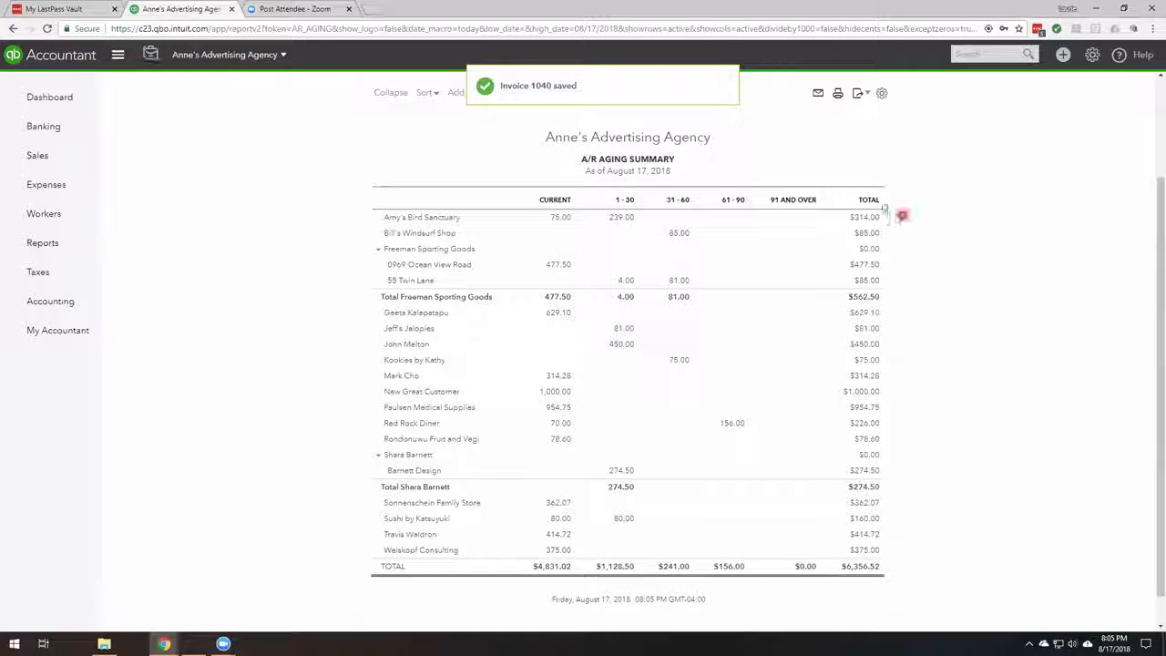
{"action": "scroll", "coordinate": [877, 201], "scroll_direction": "up", "scroll_amount": 2}
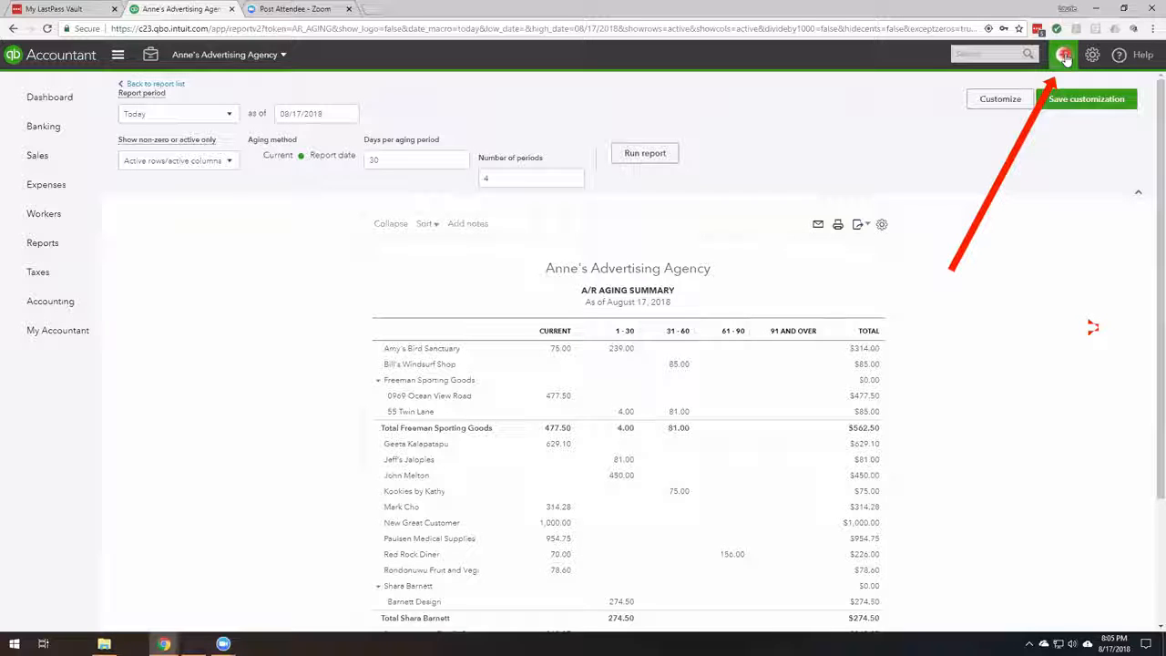
Step: Start a Receive Payment transaction for New Great Customer
{"action": "left_click", "coordinate": [1063, 56]}
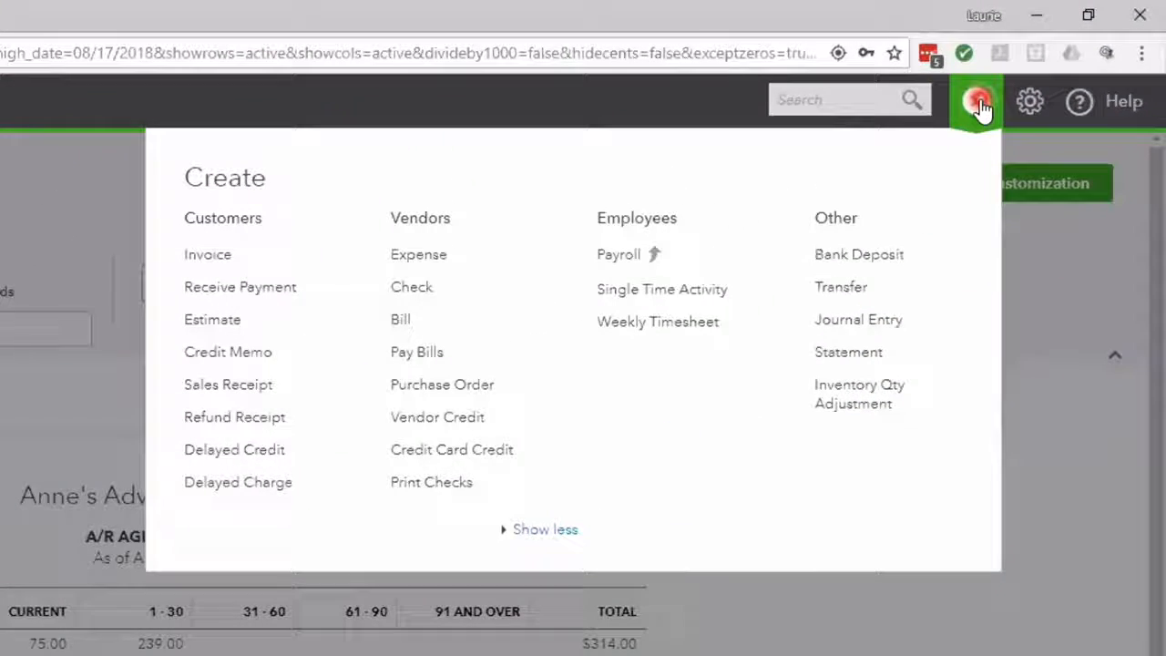
{"action": "left_click", "coordinate": [273, 303]}
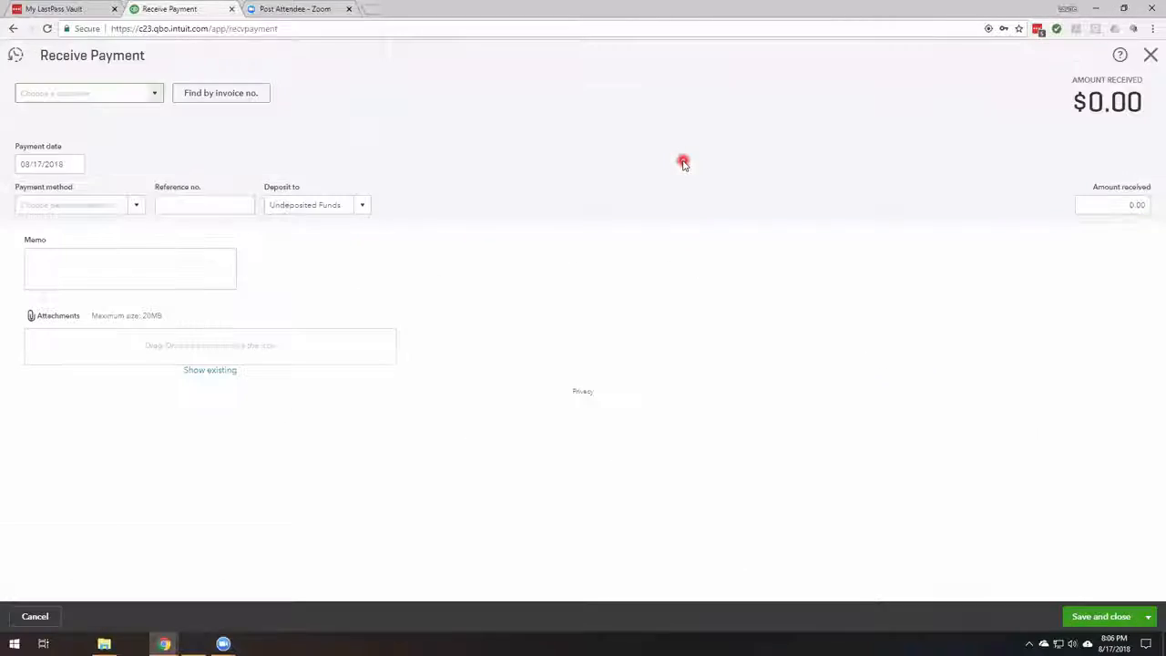
{"action": "type", "text": "New Great Customer"}
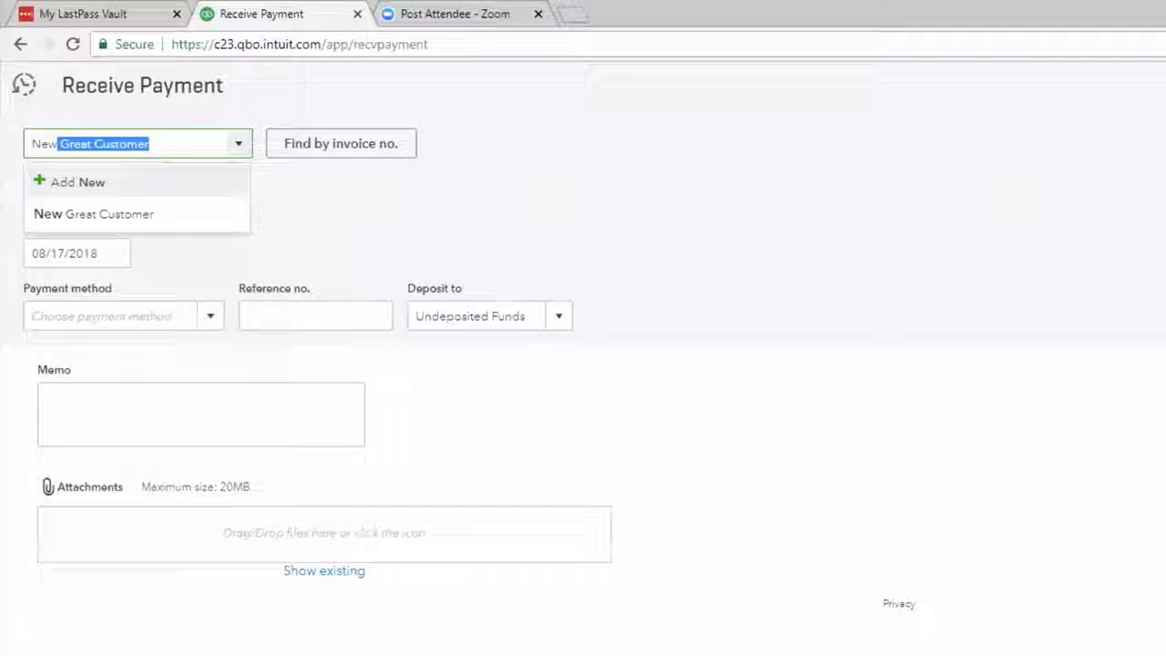
{"action": "key", "text": "Tab"}
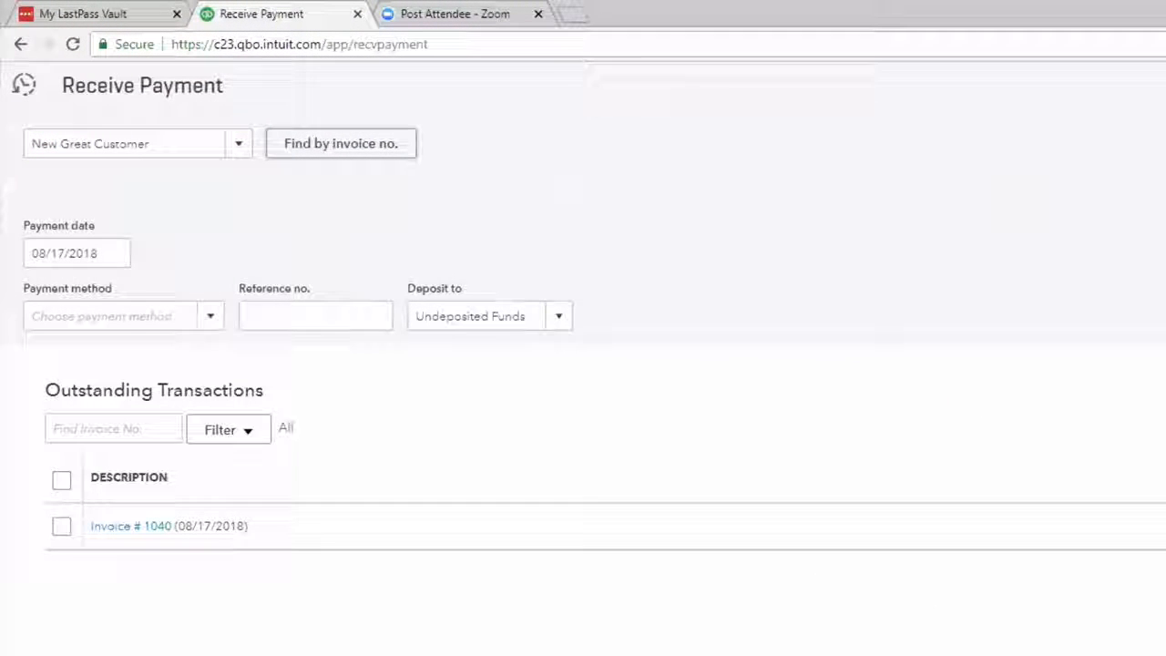
Step: Record a Check payment with reference number 5689 against the customer's outstanding invoice, then save and close it
{"action": "left_click", "coordinate": [189, 315]}
{"action": "left_click", "coordinate": [199, 315]}
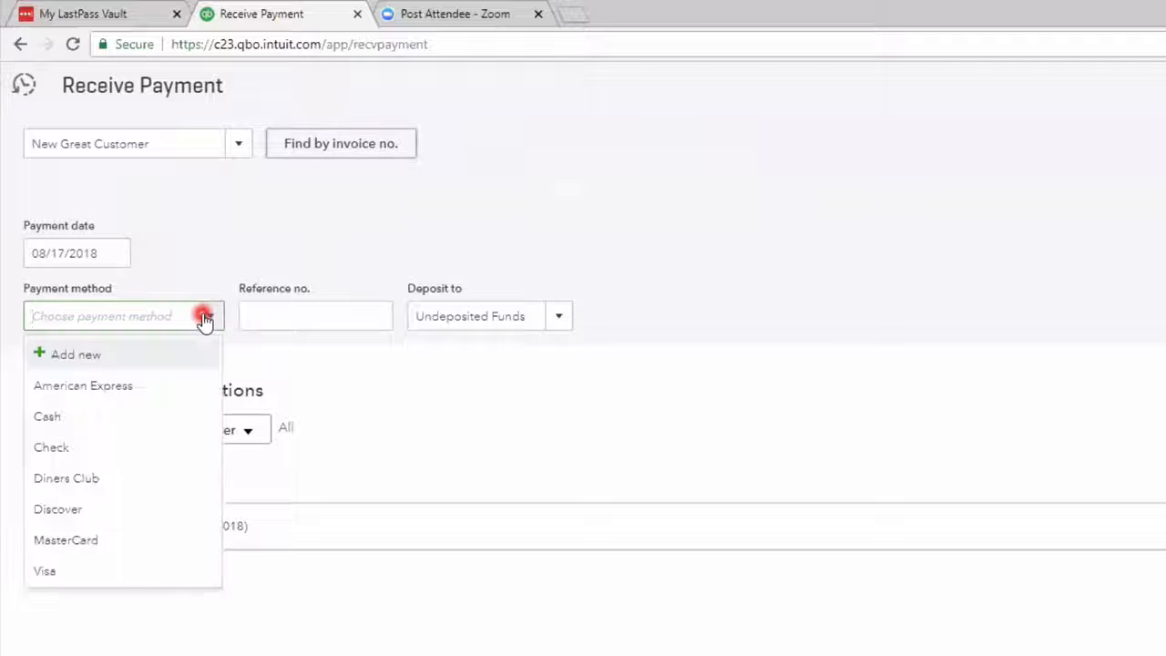
{"action": "left_click", "coordinate": [133, 445]}
{"action": "left_click", "coordinate": [268, 315]}
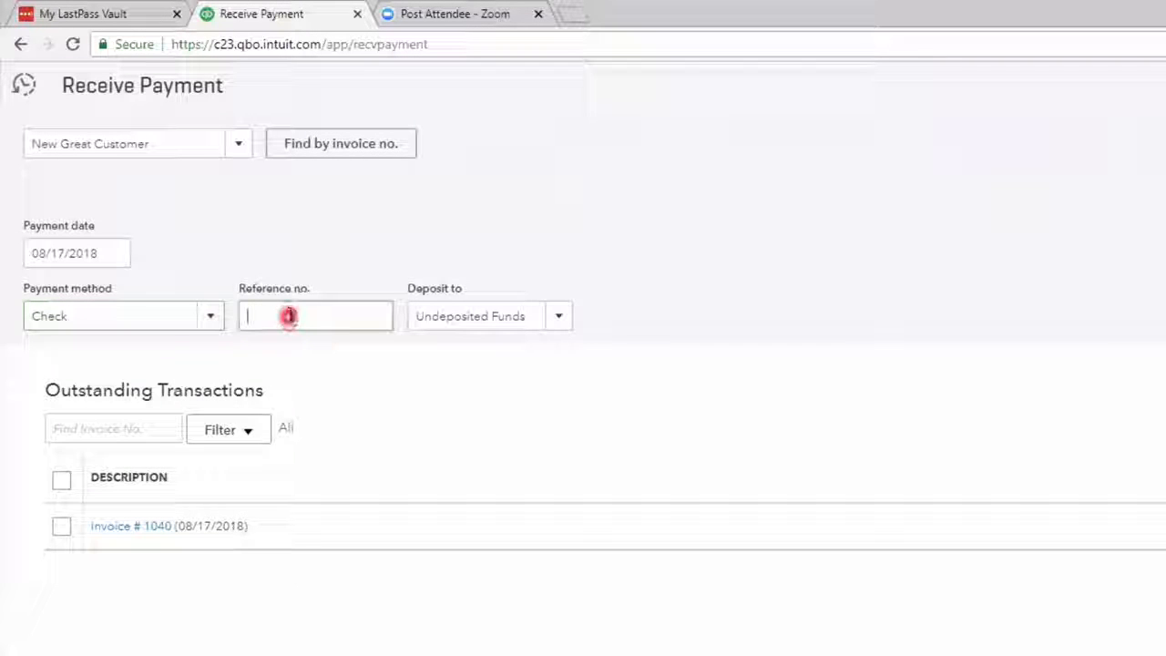
{"action": "type", "text": "5689"}
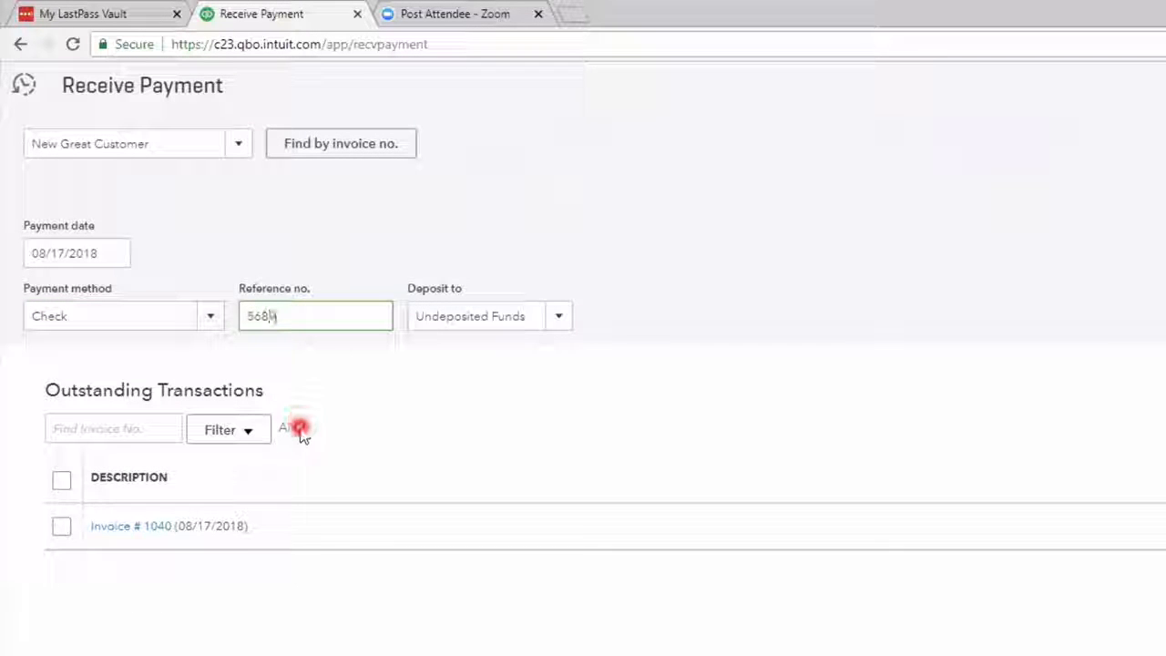
{"action": "left_click", "coordinate": [60, 527]}
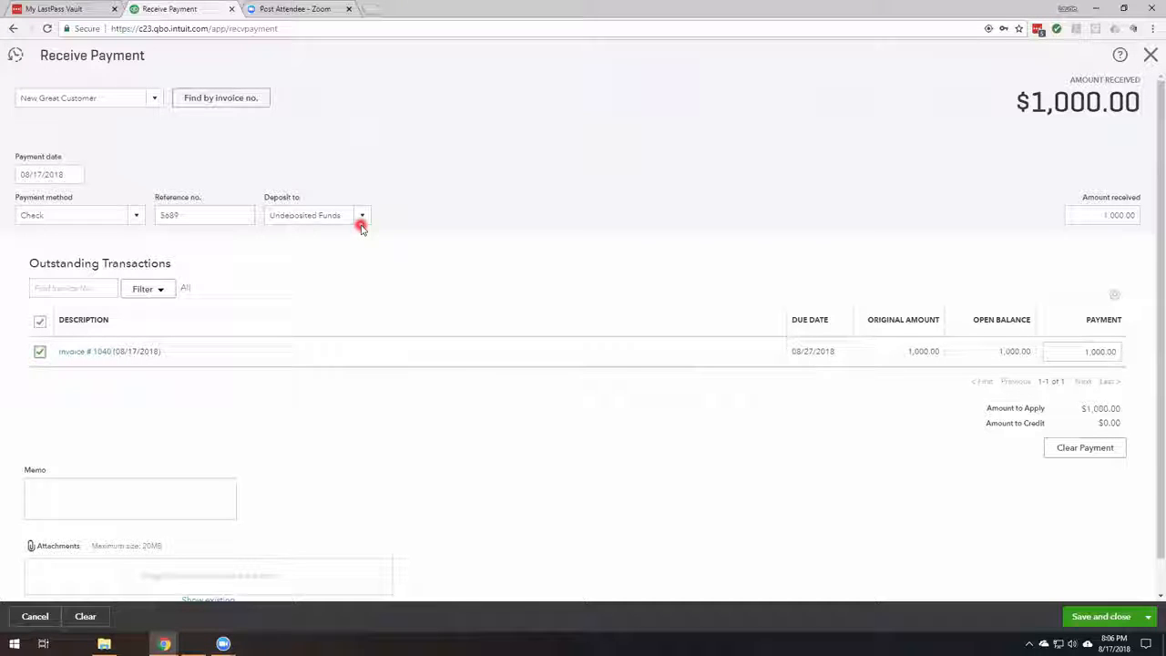
{"action": "left_click", "coordinate": [1100, 617]}
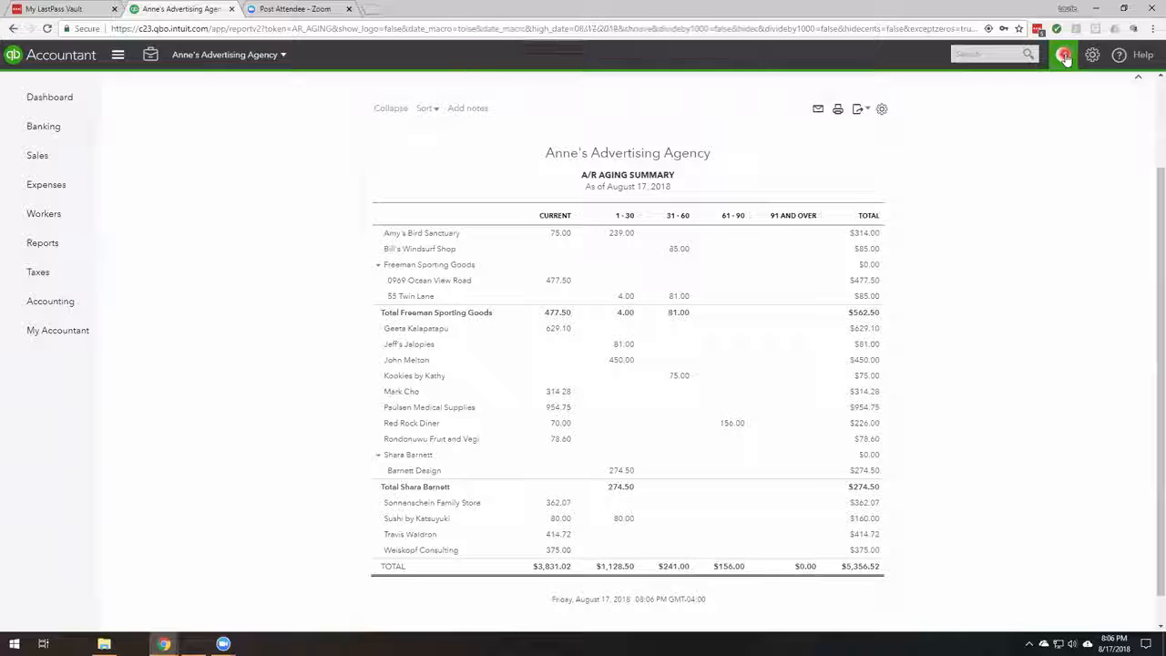
{"action": "left_click", "coordinate": [1063, 57]}
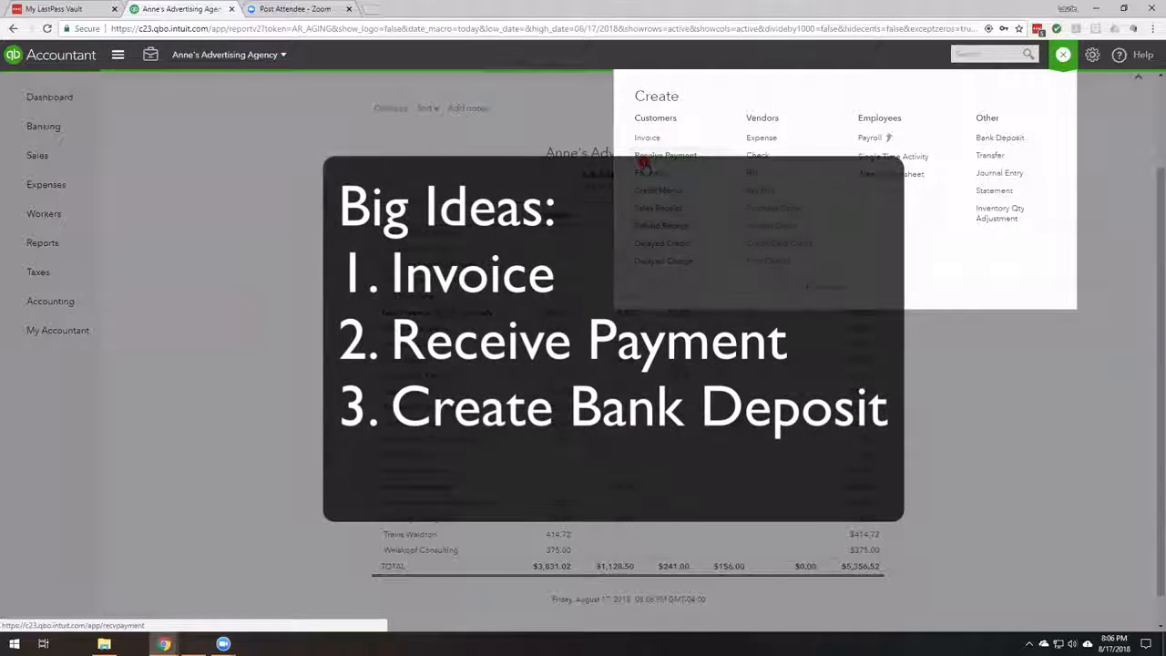
{"action": "left_click", "coordinate": [1013, 139]}
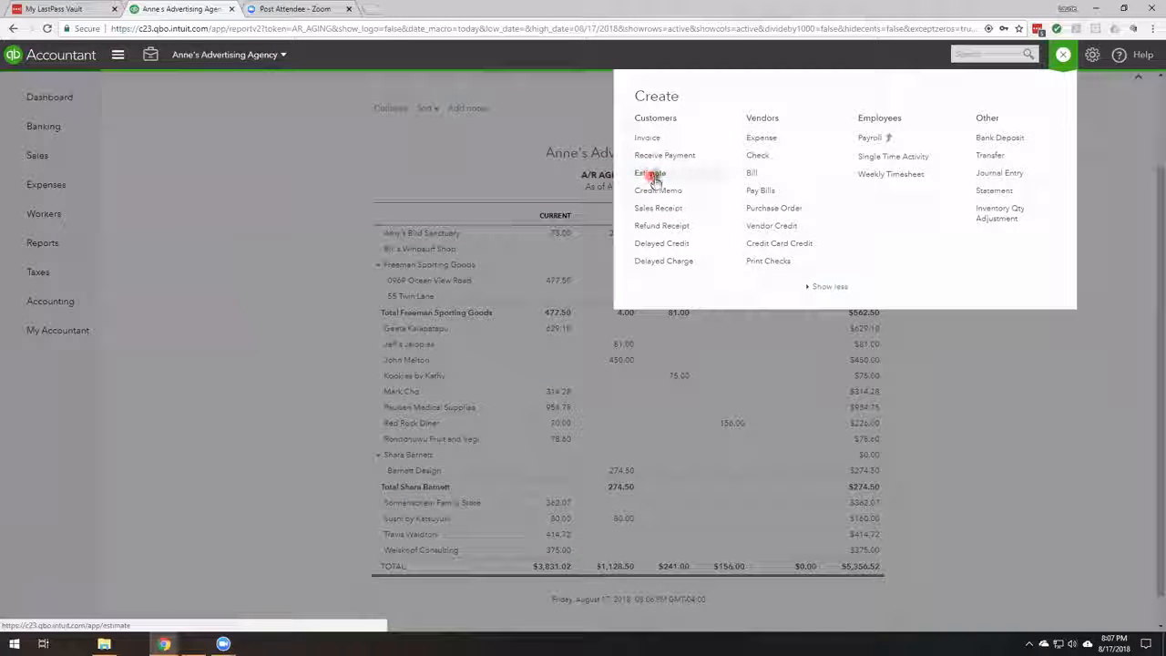
{"action": "left_click", "coordinate": [652, 175]}
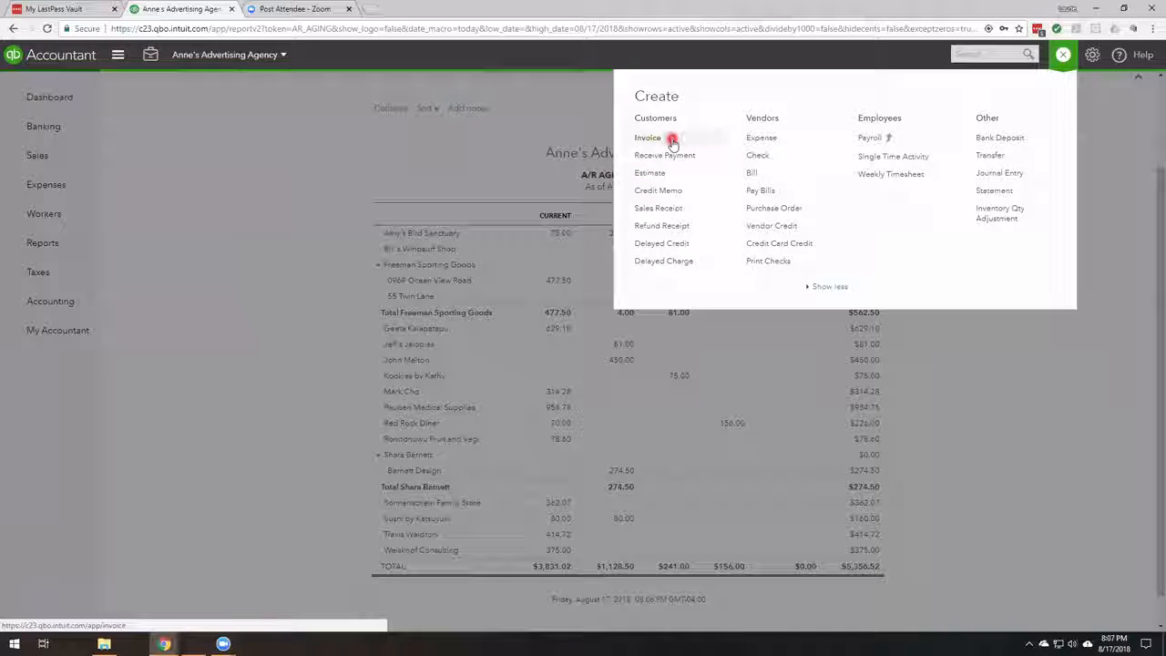
{"action": "left_click", "coordinate": [639, 141]}
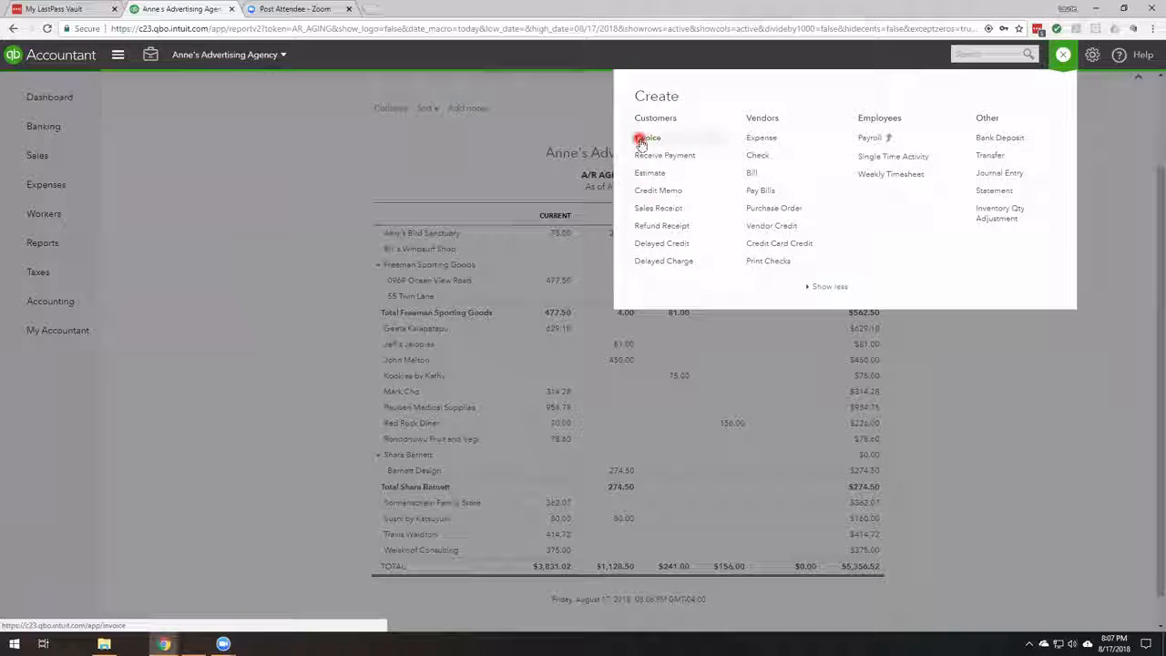
{"action": "left_click", "coordinate": [1001, 139]}
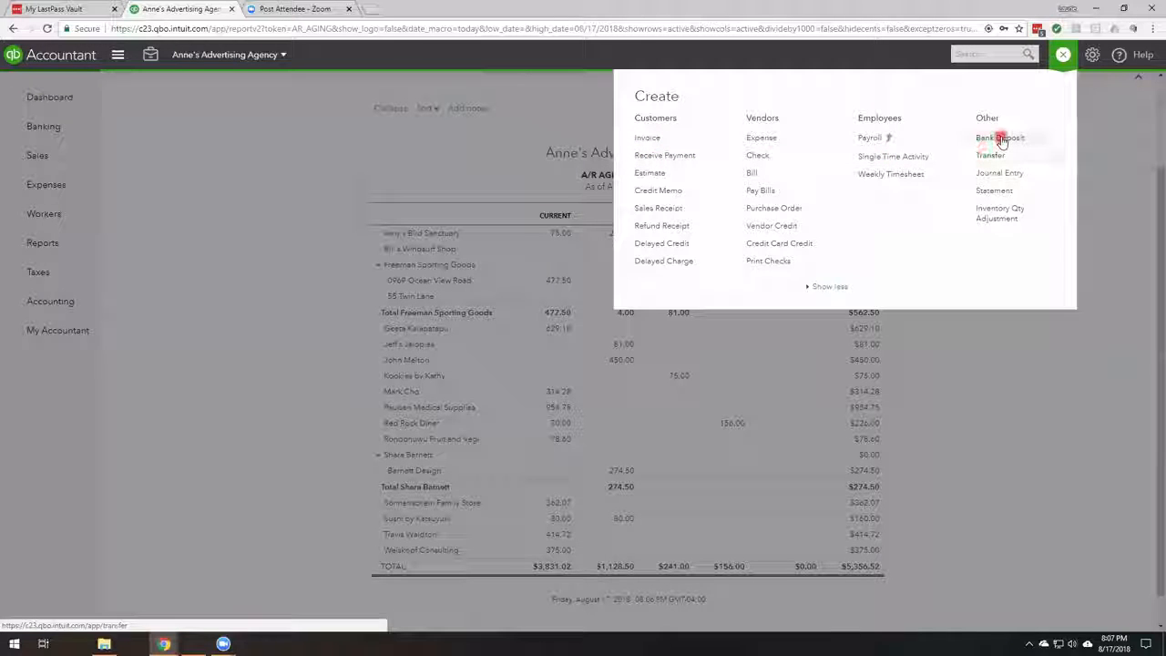
{"action": "left_click", "coordinate": [667, 158]}
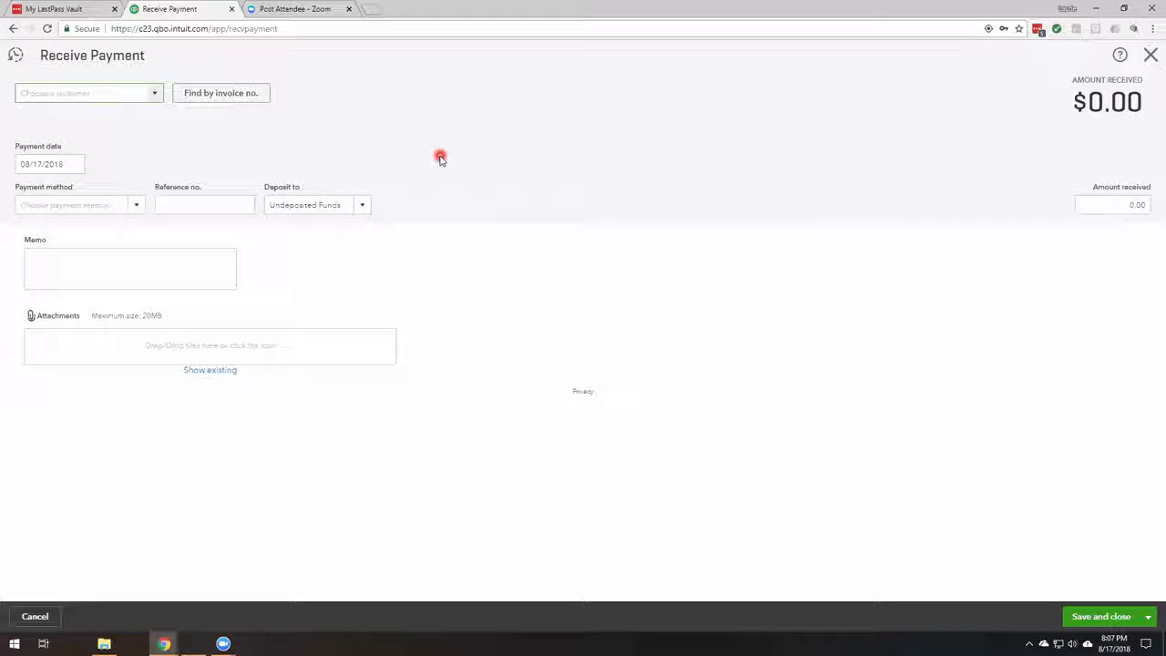
{"action": "type", "text": "n"}
{"action": "key", "text": "BackSpace"}
{"action": "key", "text": "BackSpace"}
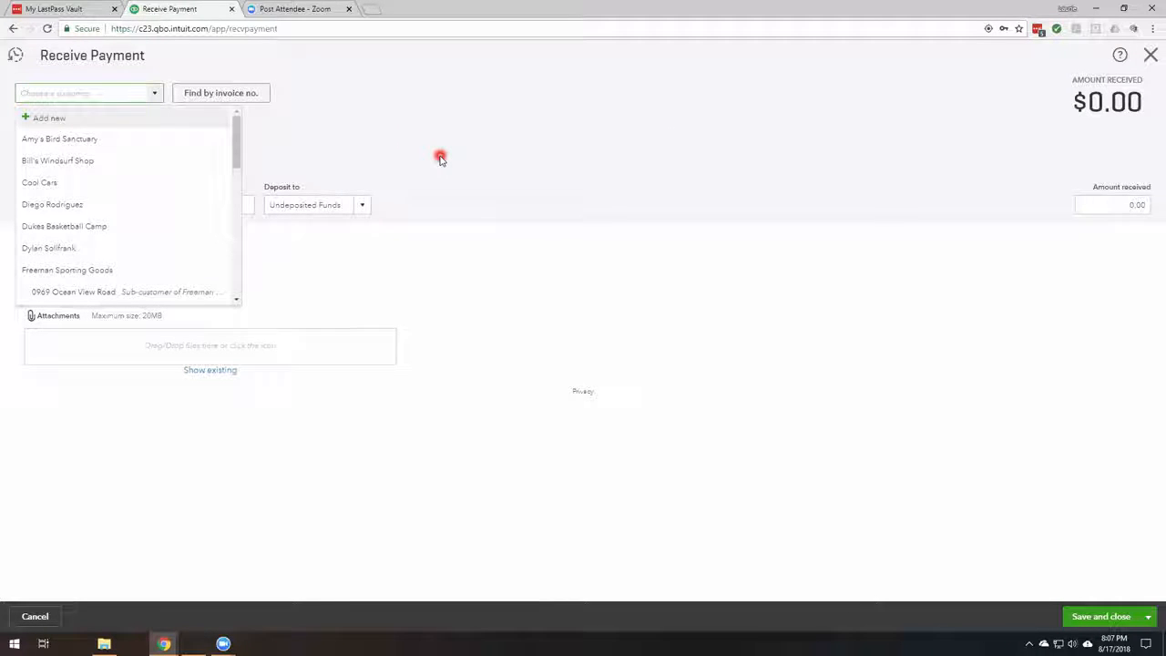
{"action": "left_click", "coordinate": [788, 177]}
{"action": "left_click", "coordinate": [1149, 57]}
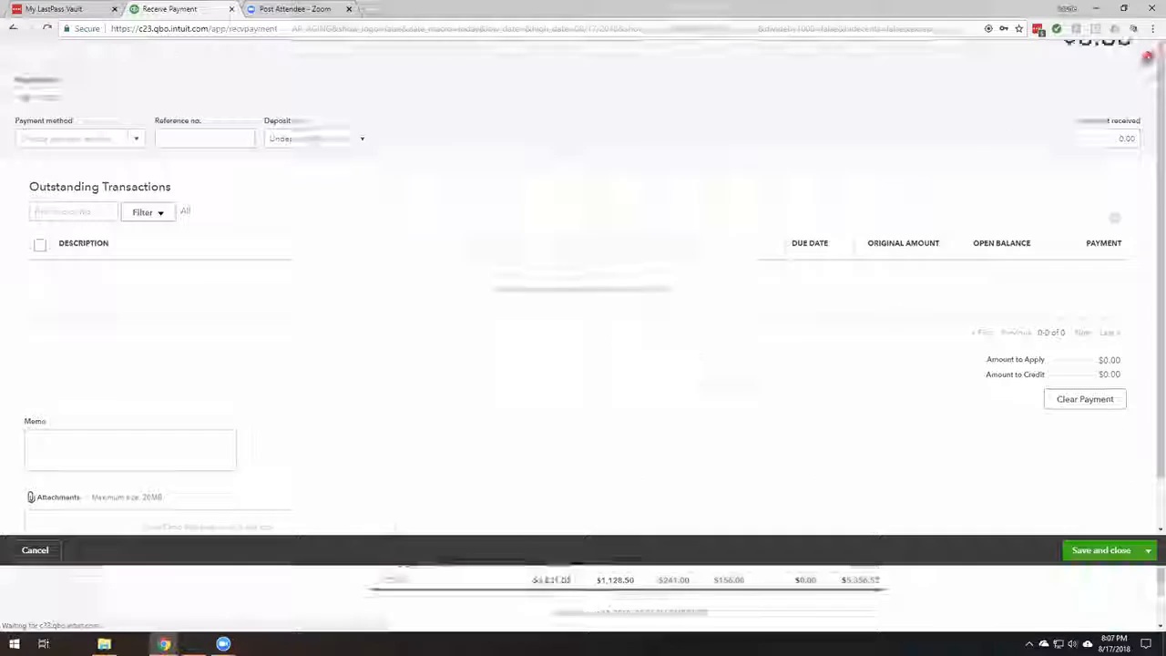
Step: Create a Bank Deposit to Checking dated 08/27/2018 that includes New Great Customer's Check payment, then save and close it
{"action": "left_click", "coordinate": [1051, 59]}
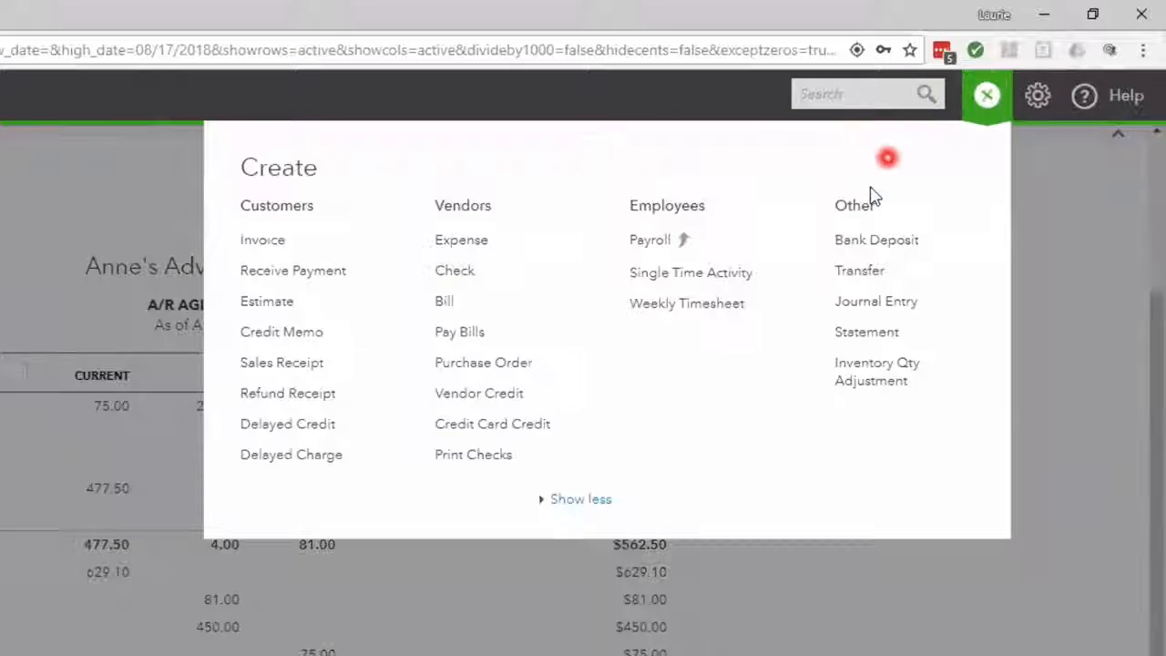
{"action": "left_click", "coordinate": [872, 240]}
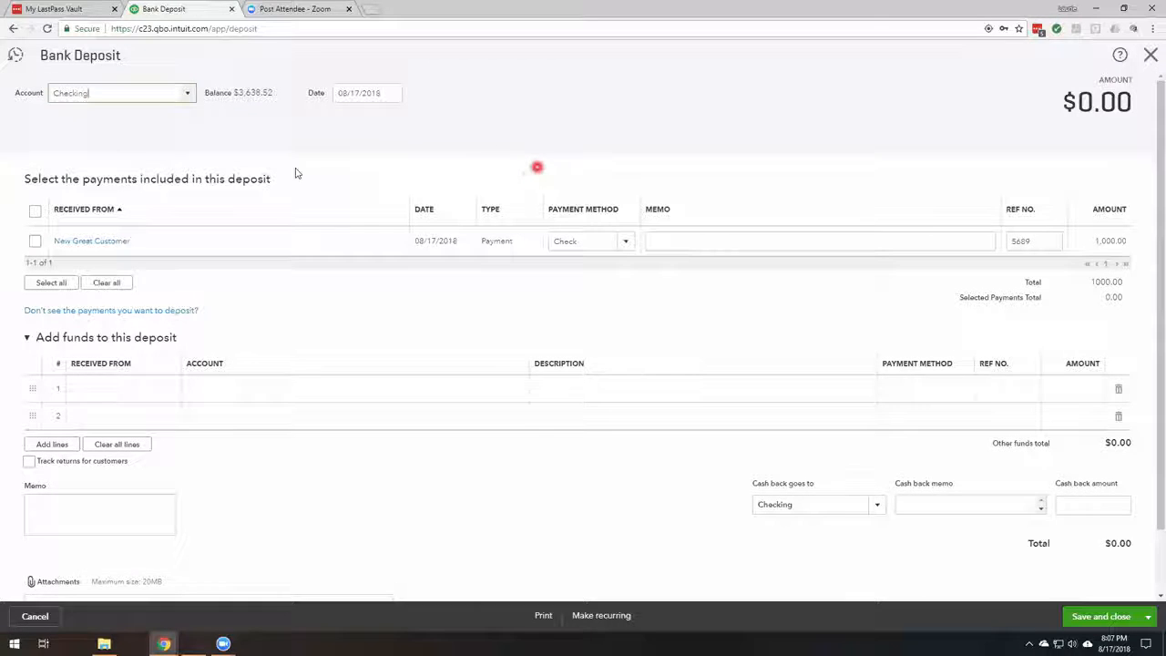
{"action": "left_click", "coordinate": [395, 95]}
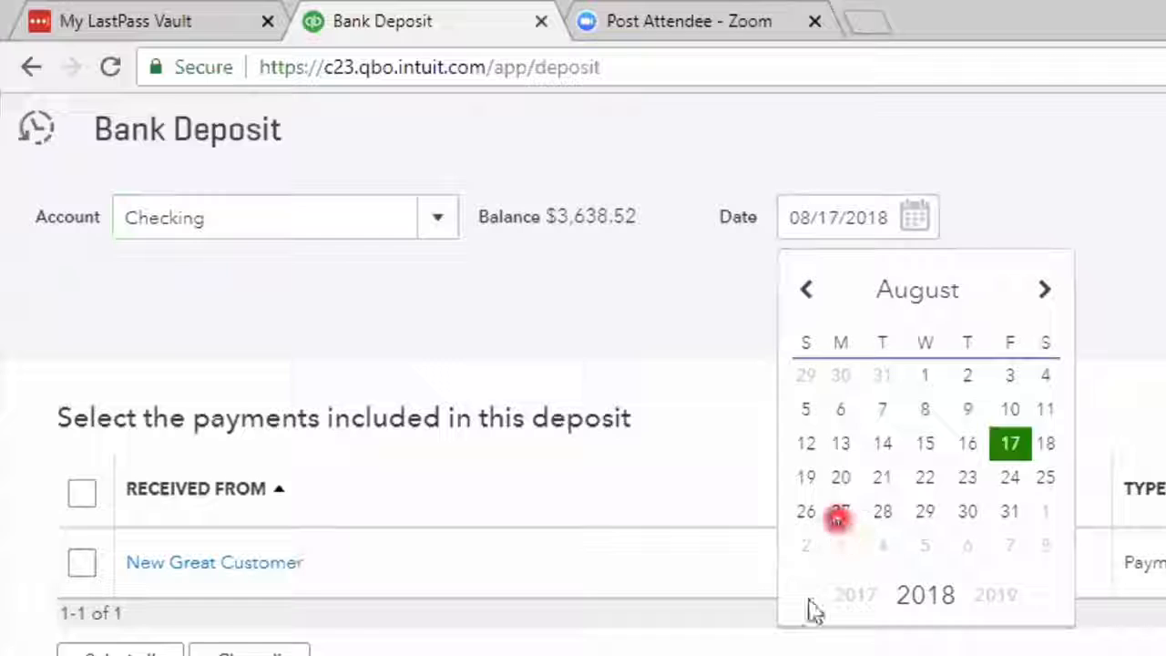
{"action": "left_click", "coordinate": [838, 511]}
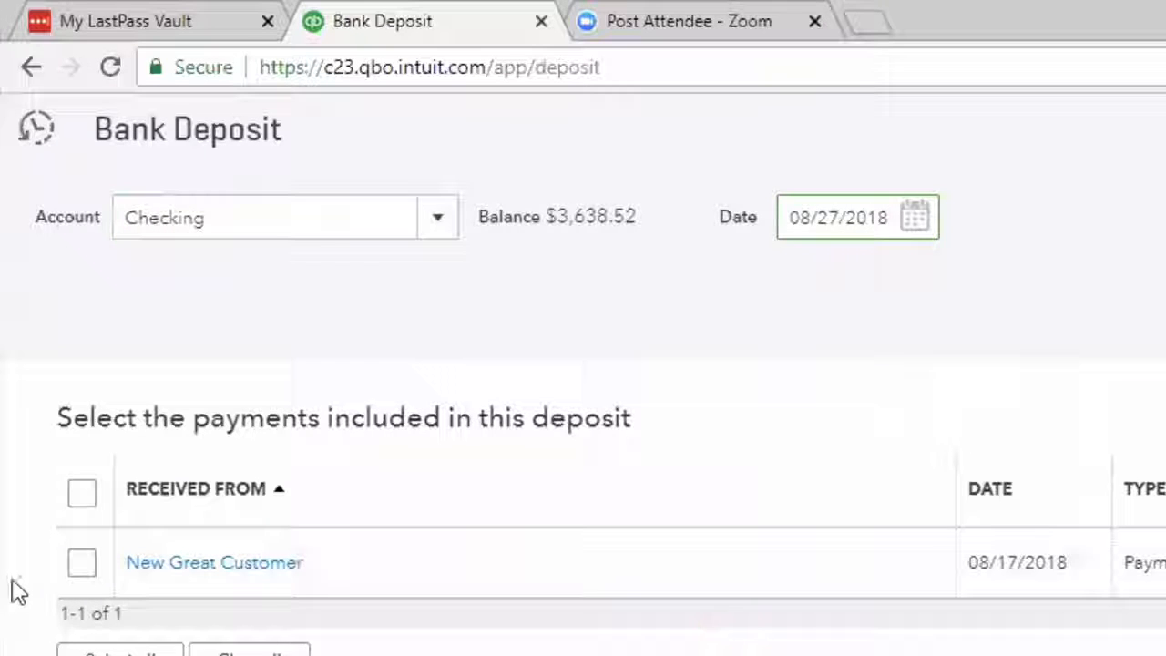
{"action": "left_click", "coordinate": [81, 562]}
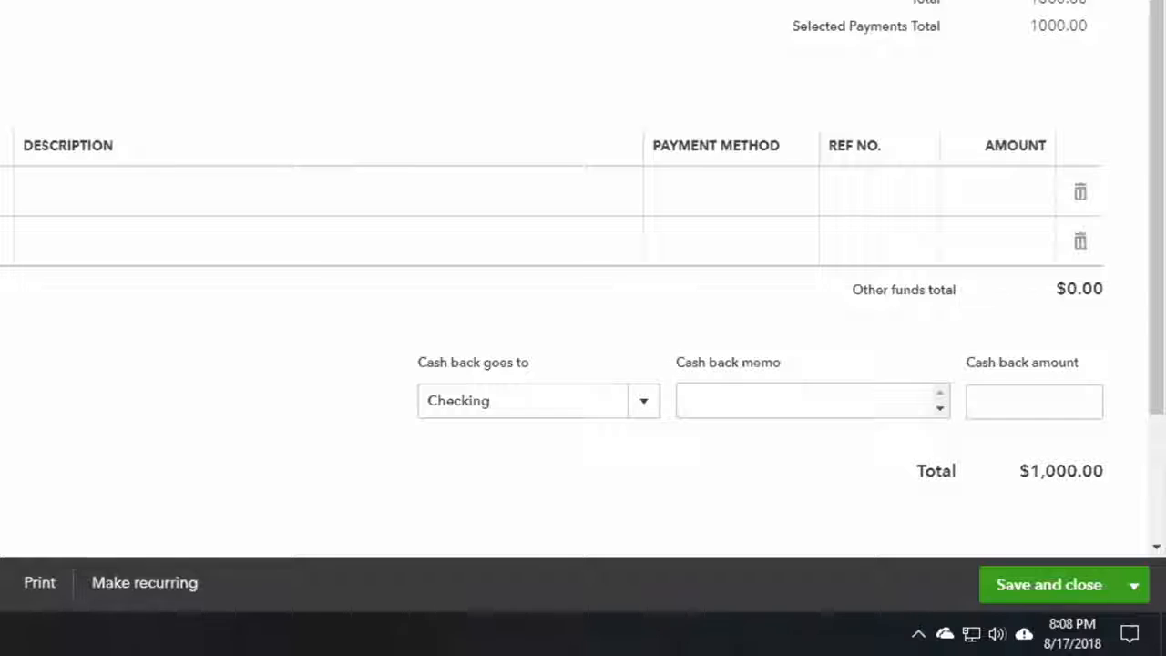
{"action": "left_click", "coordinate": [1061, 585]}
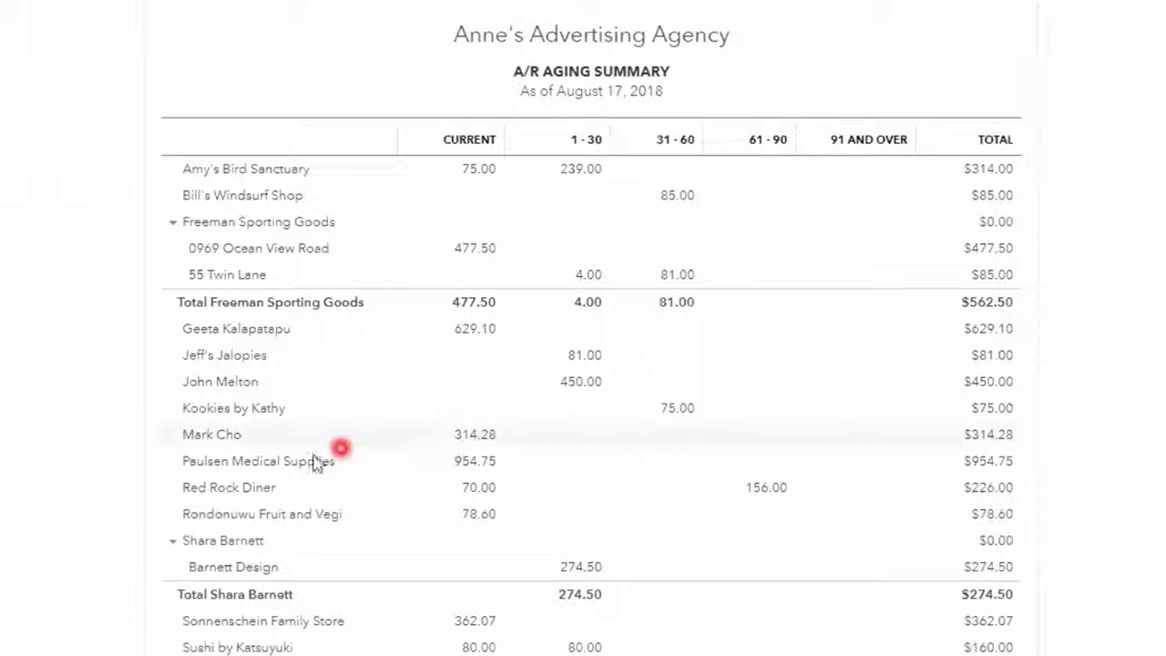
Step: Check the dashboard, then search the Customers list for "new" and open New Great Customer's transaction list
{"action": "scroll", "coordinate": [1067, 390], "scroll_direction": "up", "scroll_amount": 2}
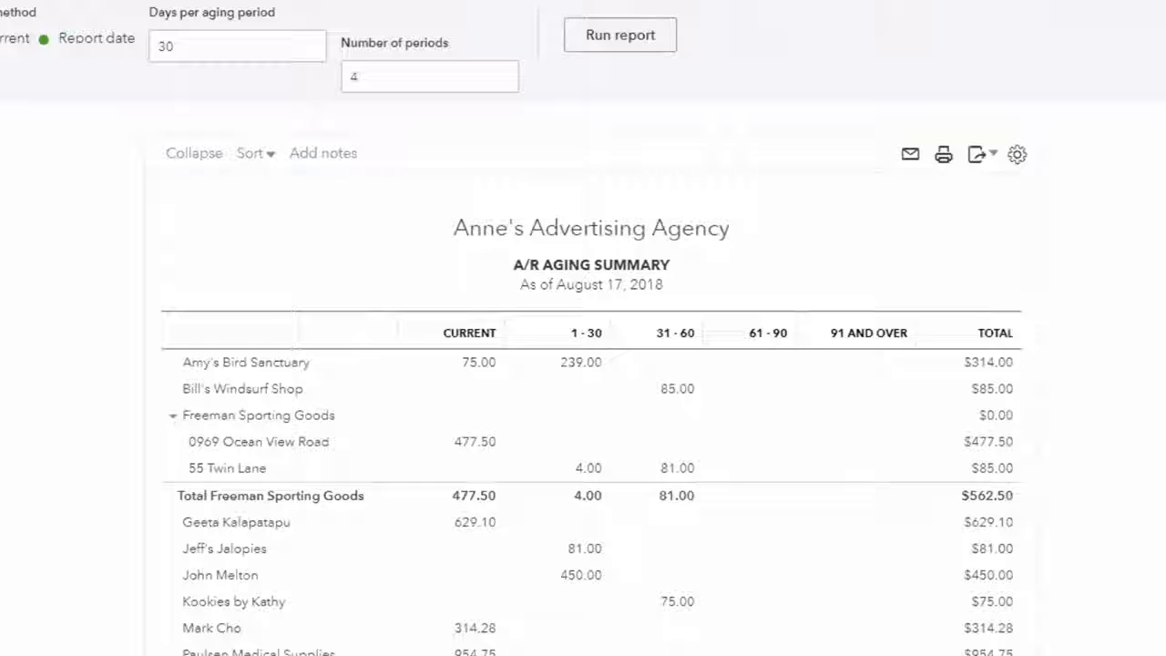
{"action": "left_click", "coordinate": [52, 96]}
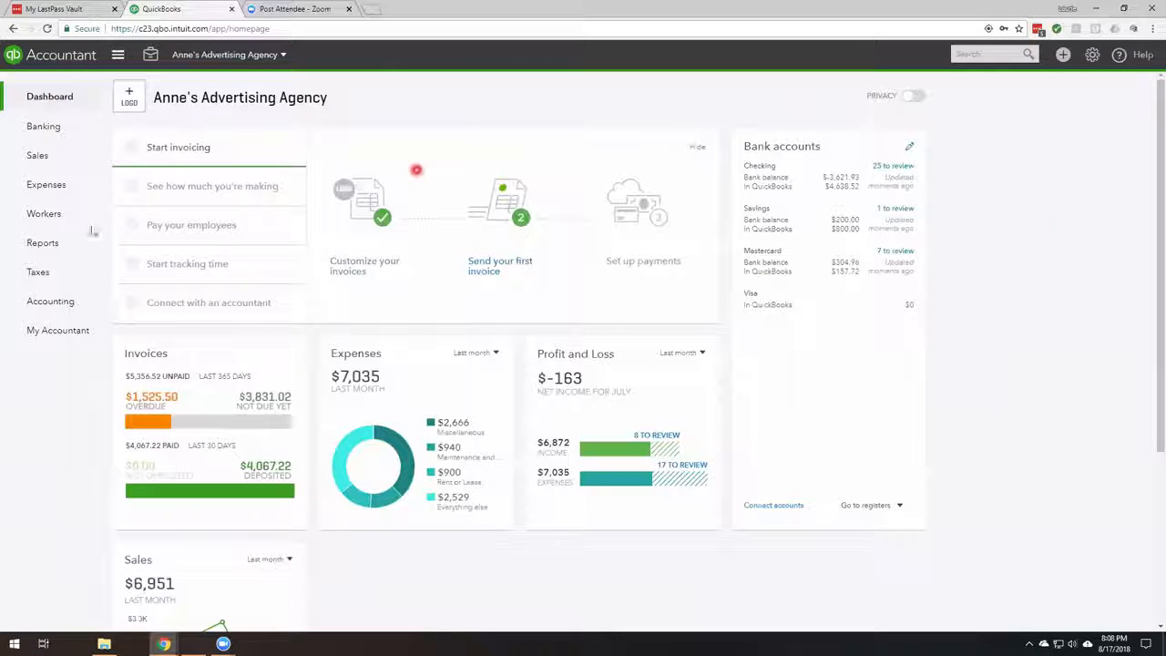
{"action": "left_click", "coordinate": [37, 158]}
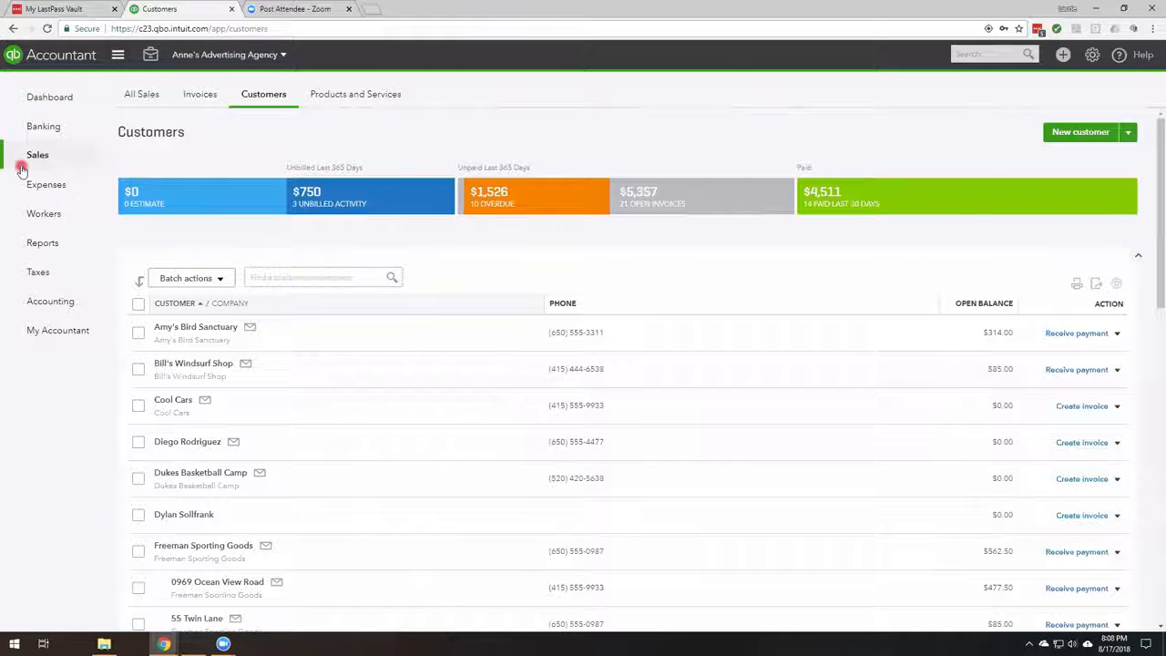
{"action": "mouse_move", "coordinate": [34, 156]}
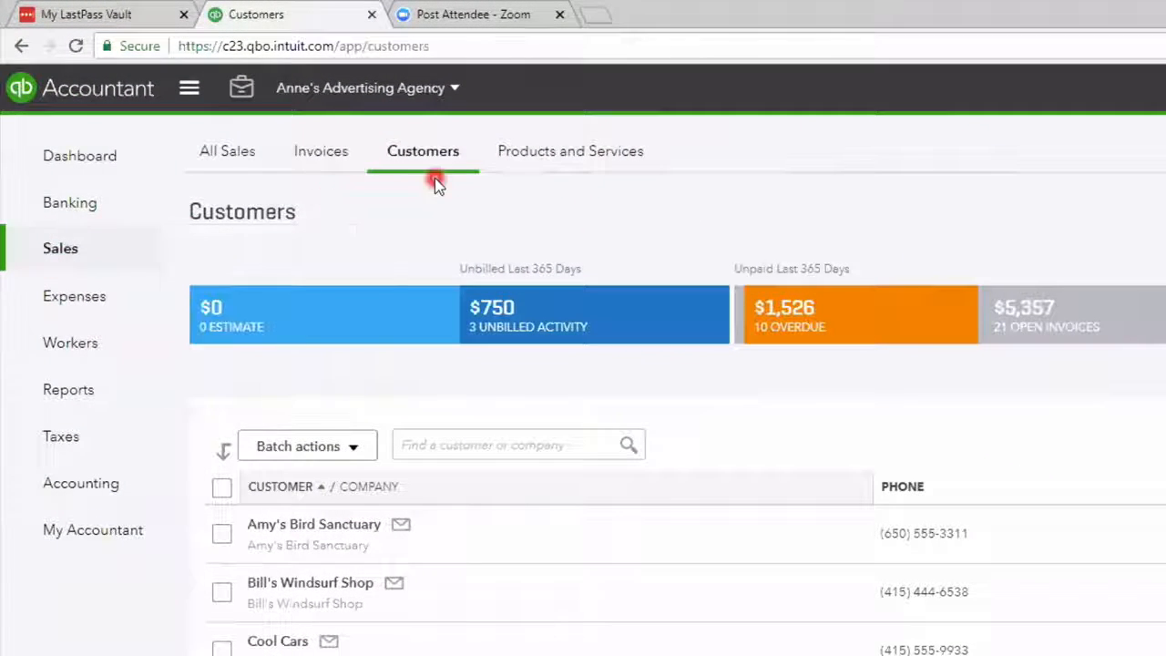
{"action": "left_click", "coordinate": [458, 444]}
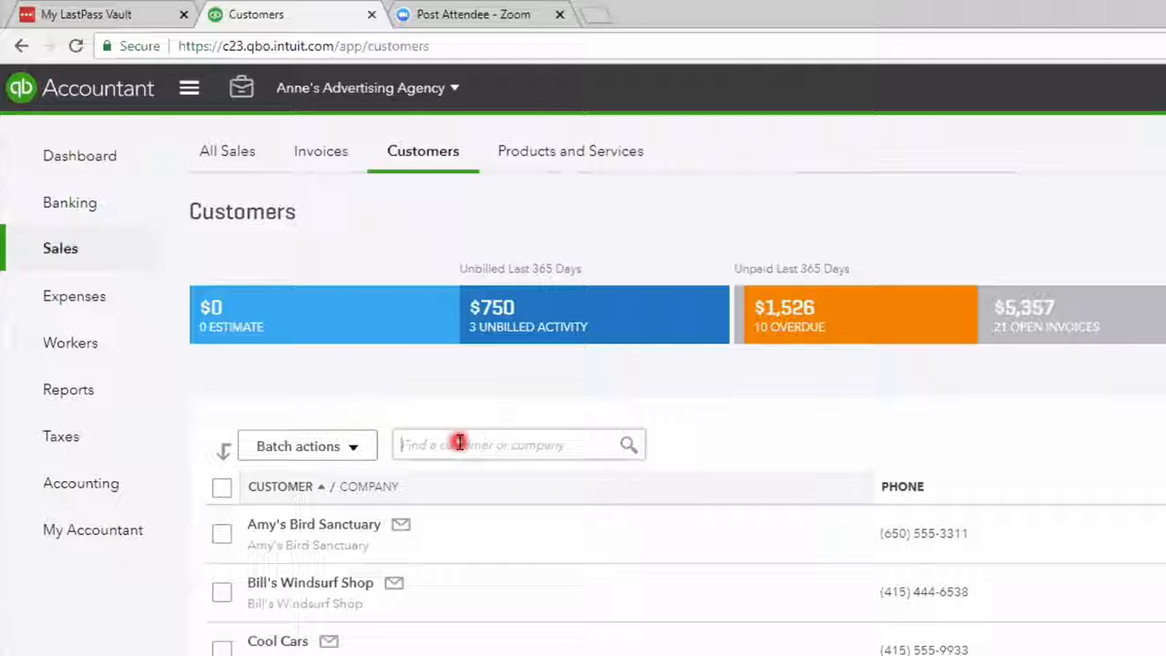
{"action": "type", "text": "a"}
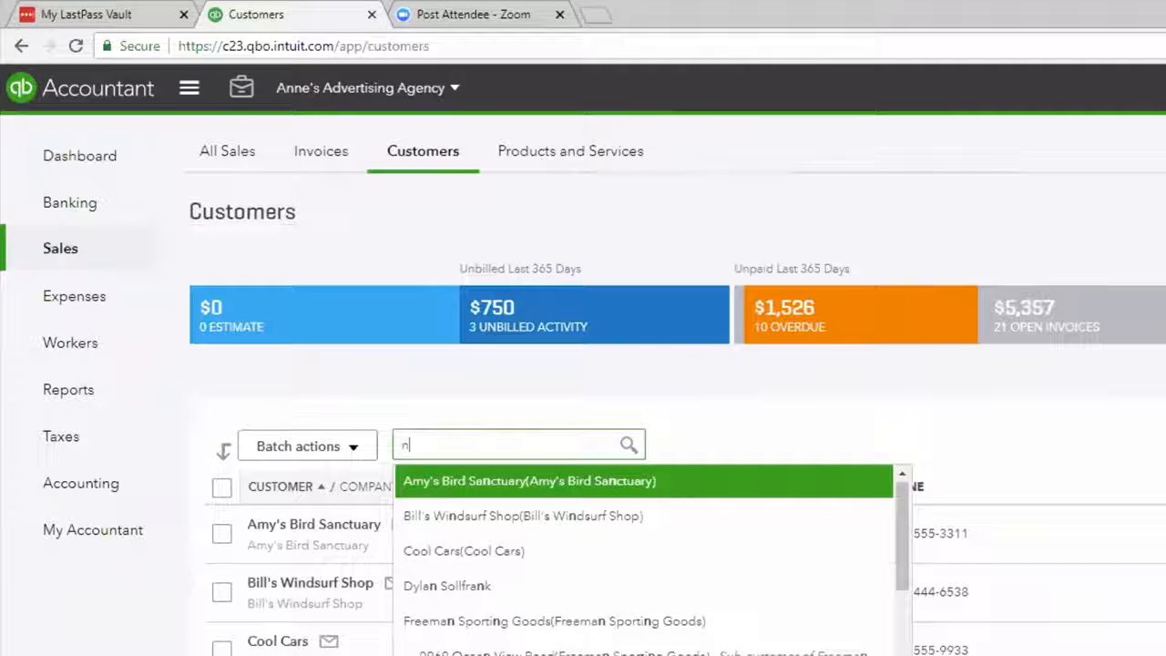
{"action": "type", "text": "ew"}
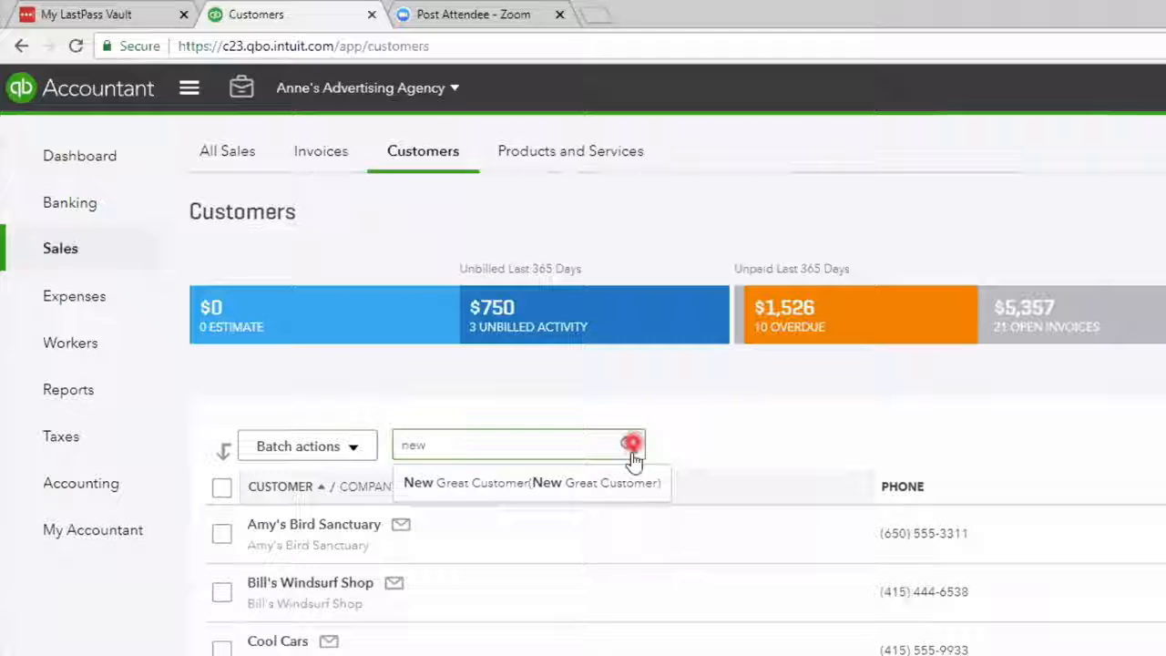
{"action": "left_click", "coordinate": [626, 484]}
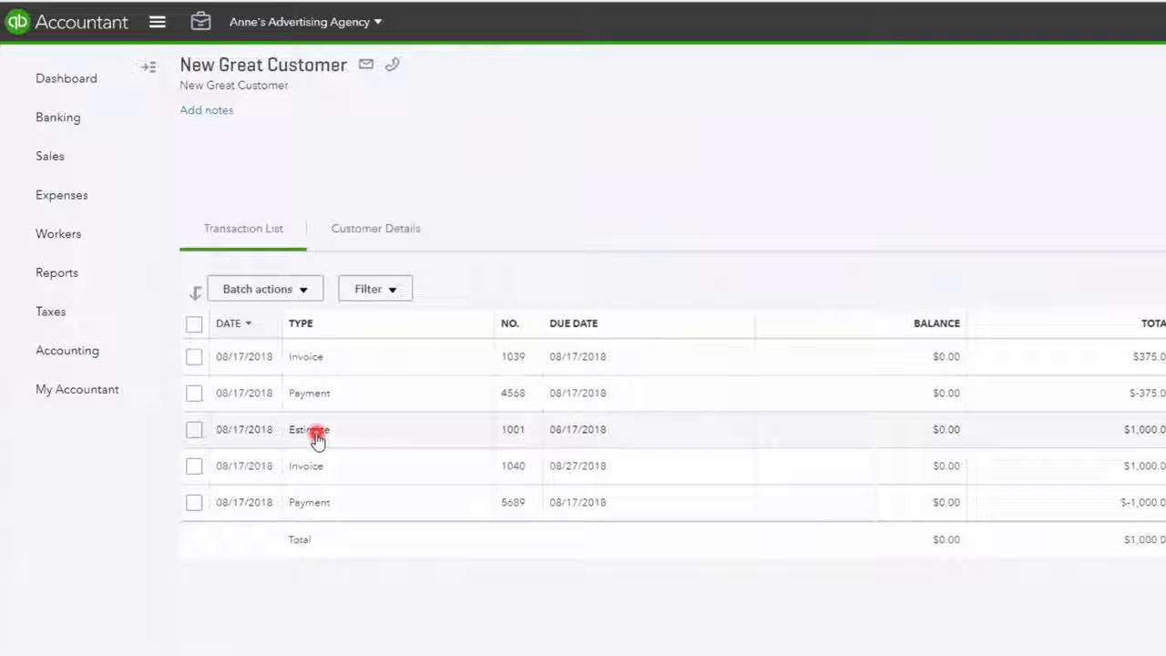
Step: Open New Great Customer's payment 5689 from the transaction list and follow its link to the bank deposit
{"action": "left_click", "coordinate": [319, 509]}
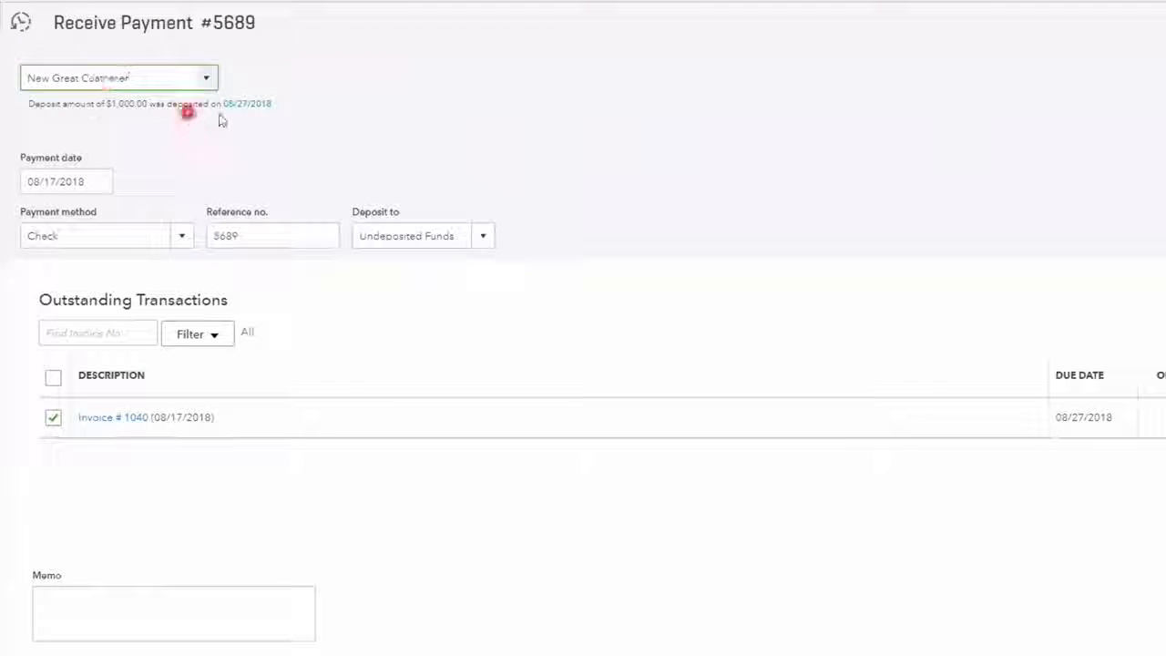
{"action": "left_click", "coordinate": [251, 105]}
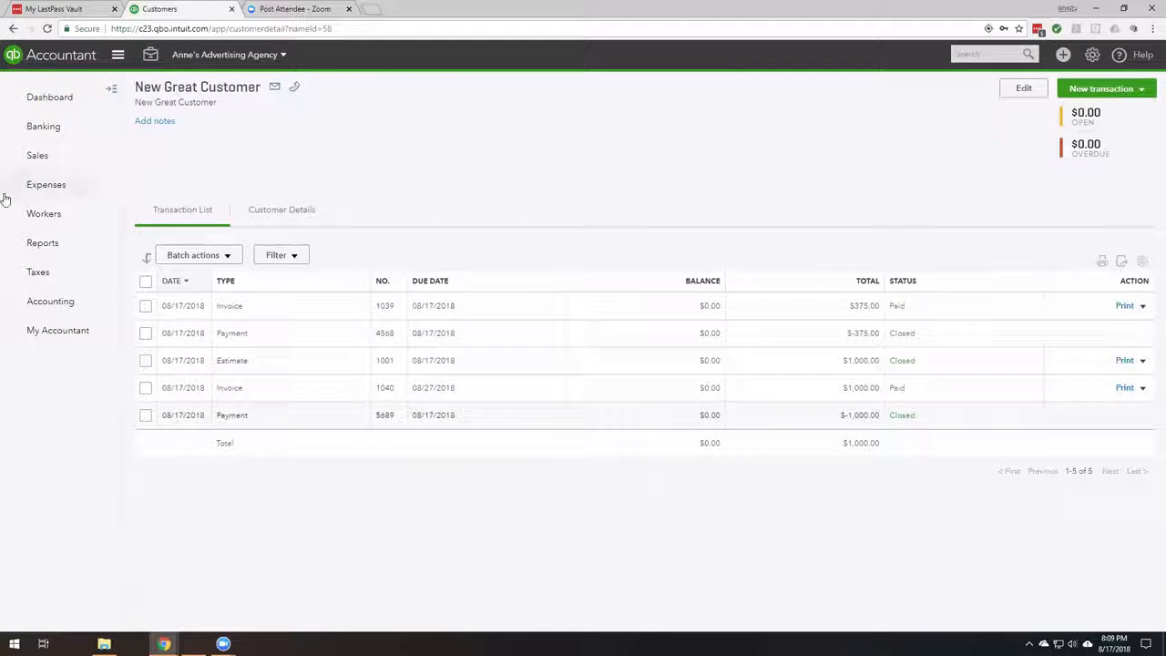
Step: Look over the Checking transactions in Banking and return to the Customers list in Sales
{"action": "left_click", "coordinate": [34, 157]}
{"action": "left_click", "coordinate": [43, 130]}
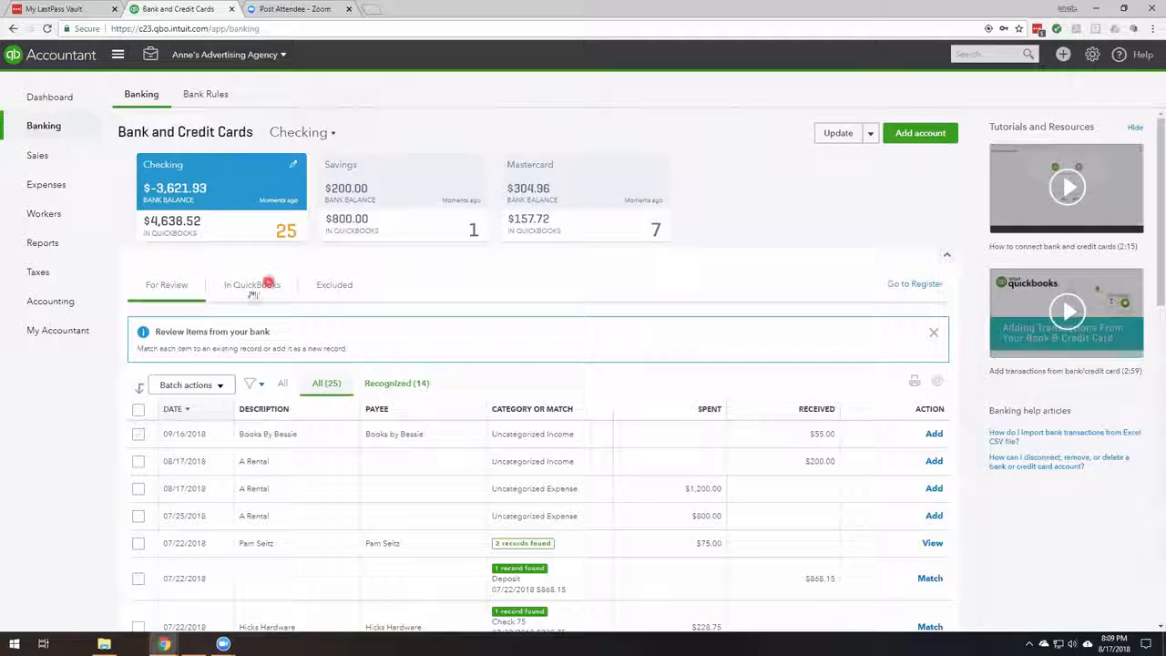
{"action": "left_click", "coordinate": [35, 160]}
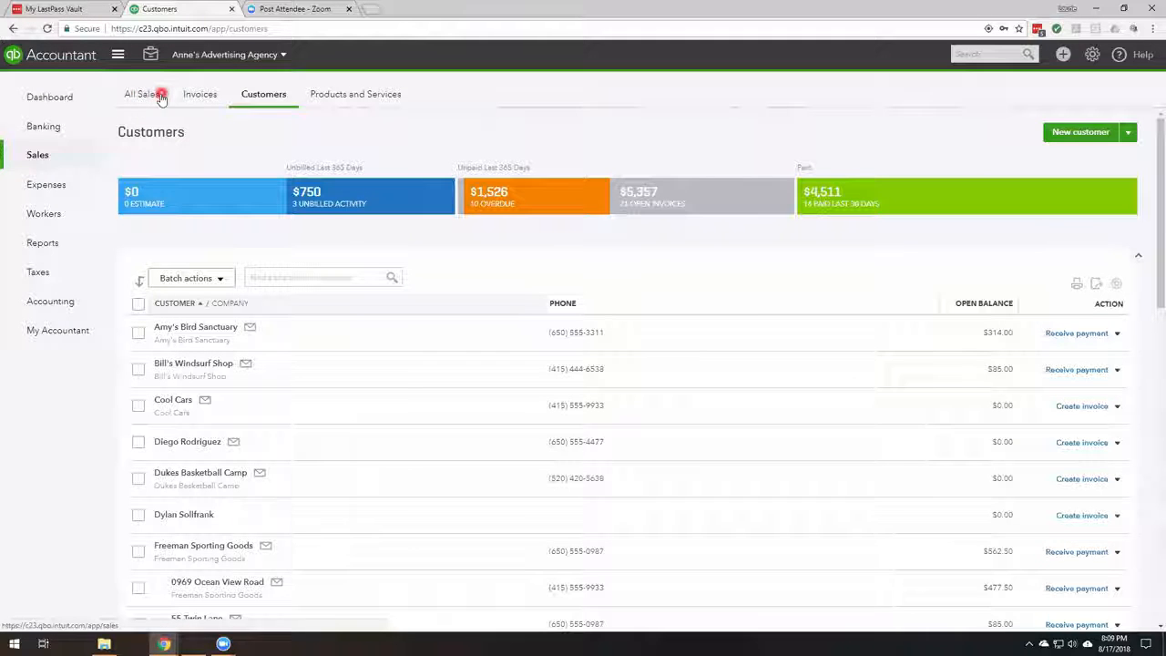
{"action": "left_click", "coordinate": [1063, 55]}
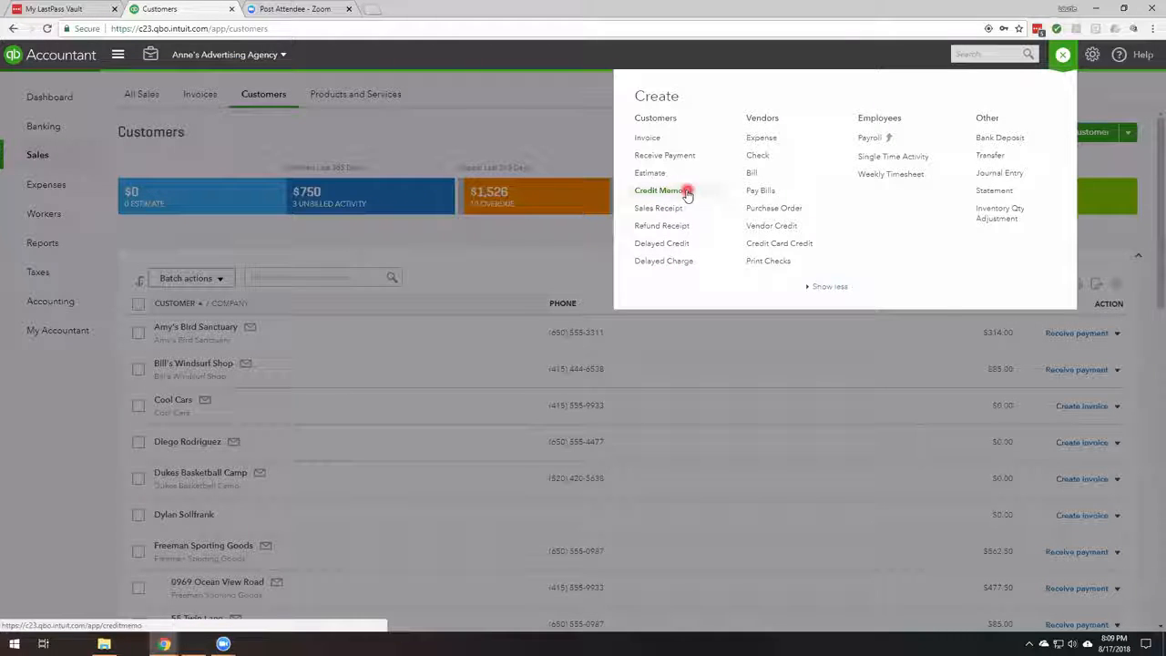
{"action": "left_click", "coordinate": [853, 54]}
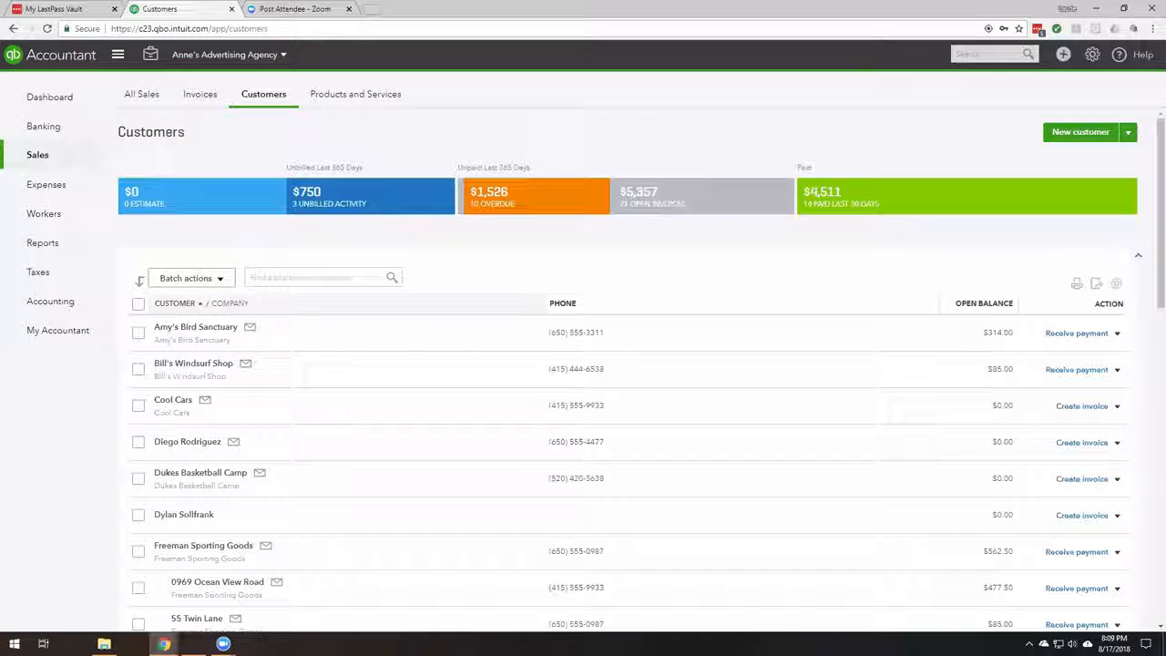